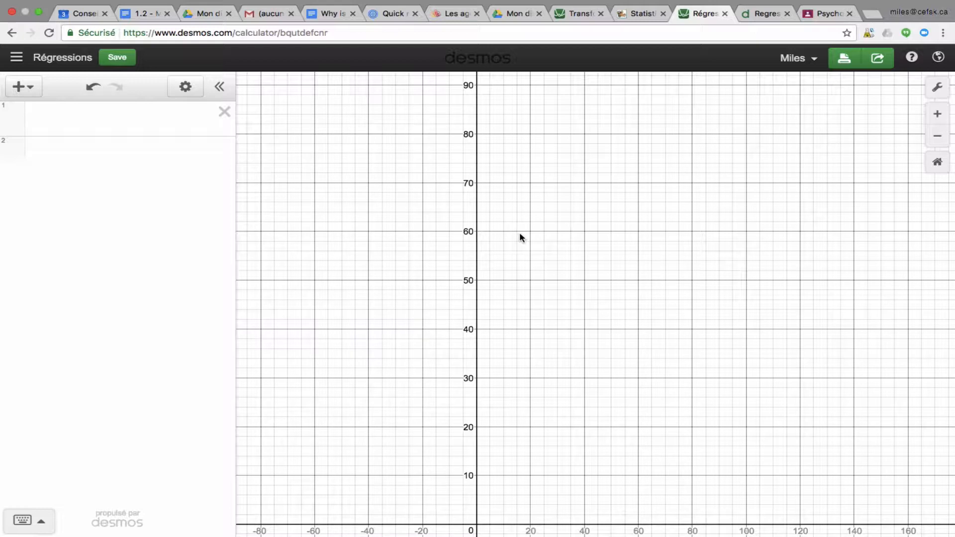
Activate the first expression line, then switch to the Kangaroo workbook in Excel and copy the X and Y values in A2:B46.
left_click(20, 87)
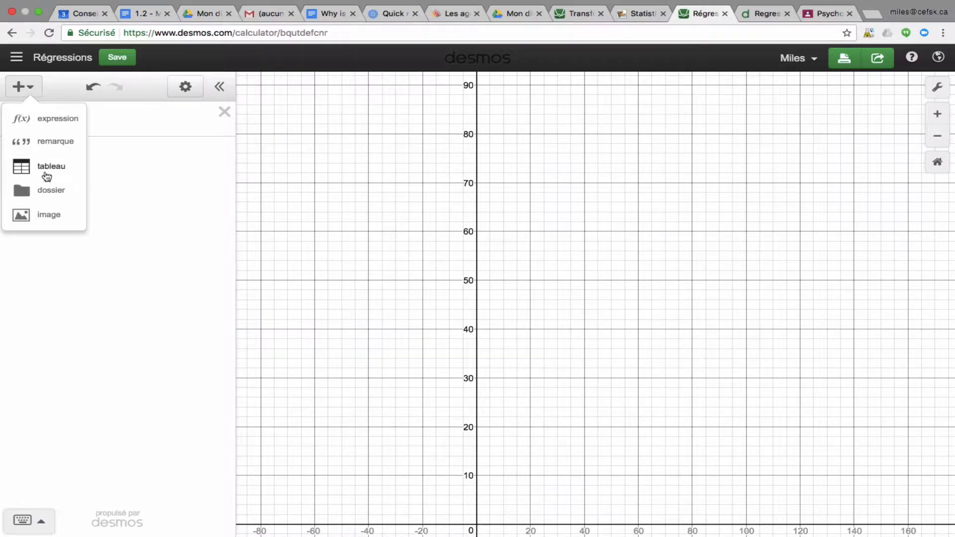
left_click(176, 114)
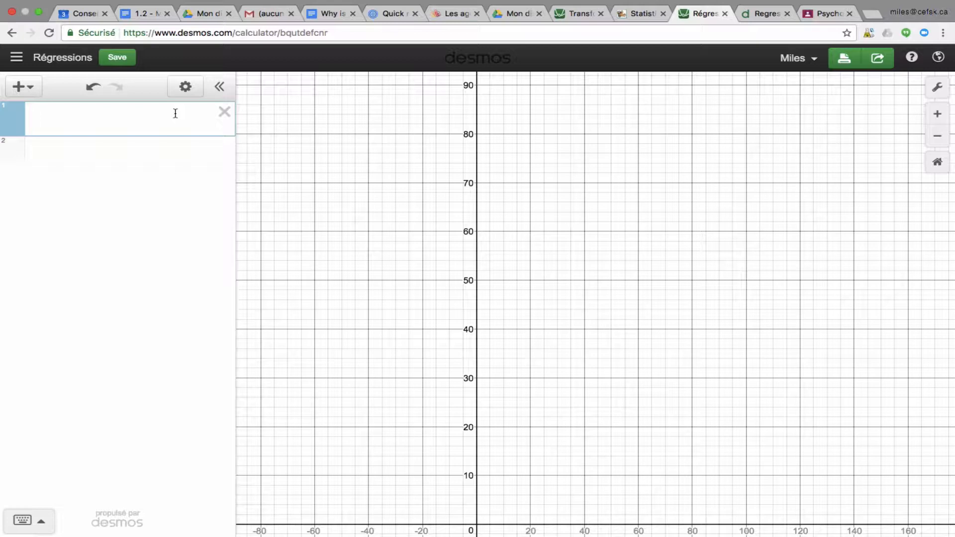
key("super+Tab")
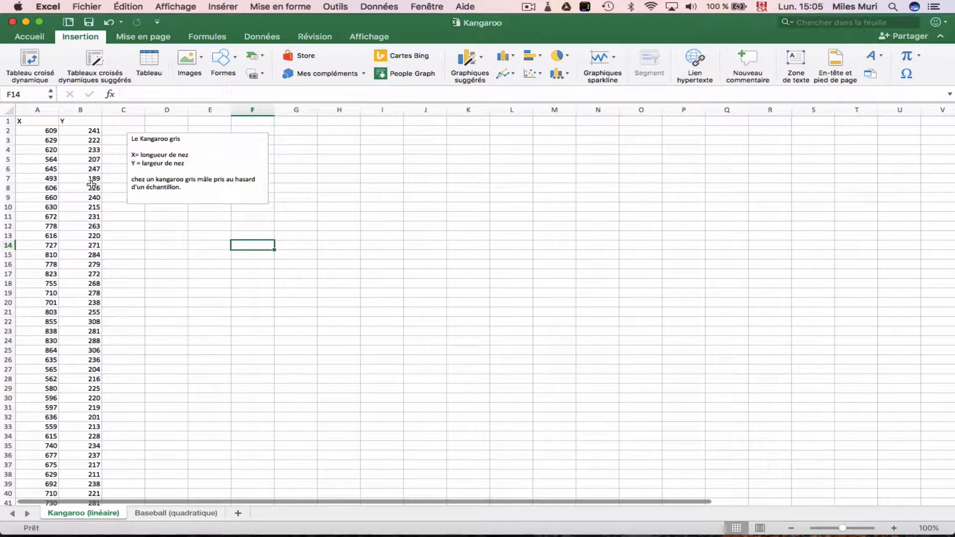
left_click_drag(45, 131, 73, 431)
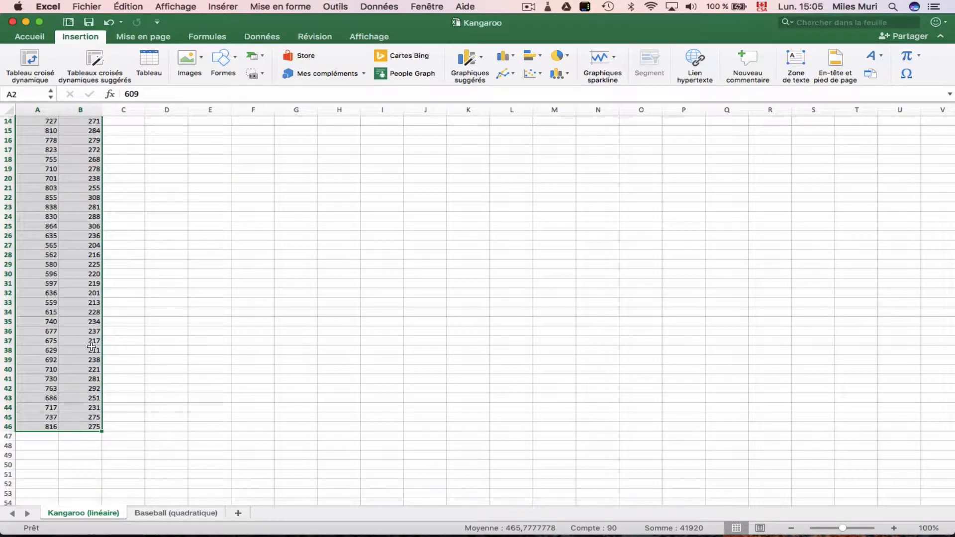
scroll(92, 346, "up", 5)
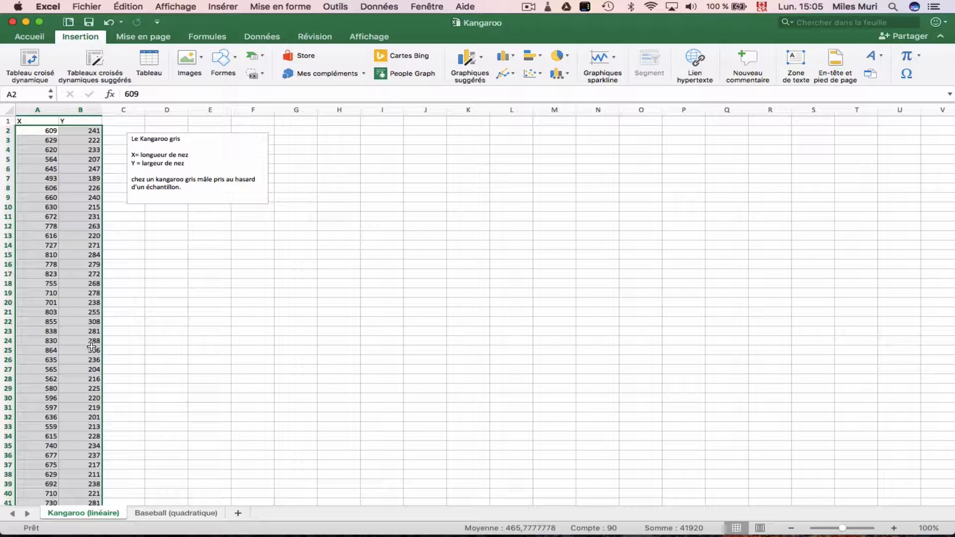
key("super+c")
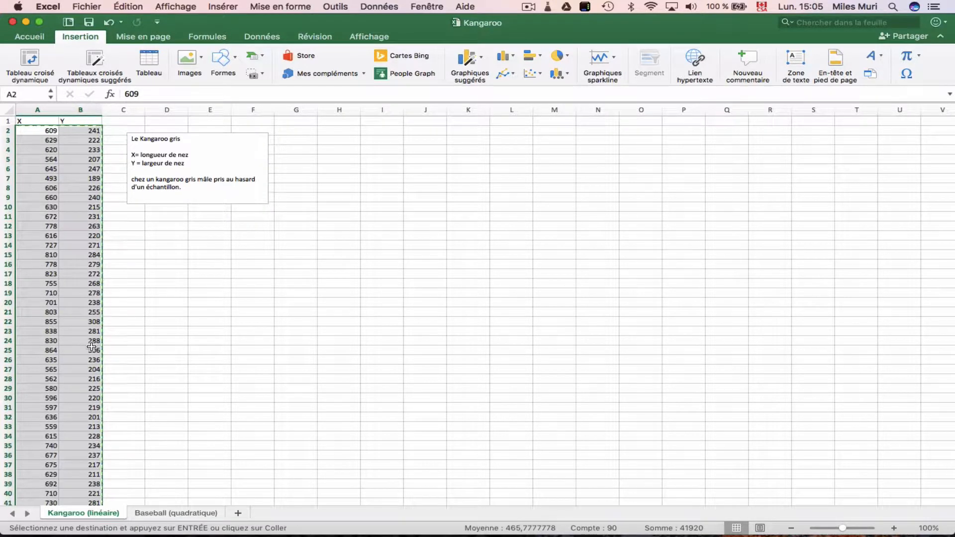
Switch back to Desmos and paste the copied kangaroo data into the first expression line as a table.
key("super+Tab")
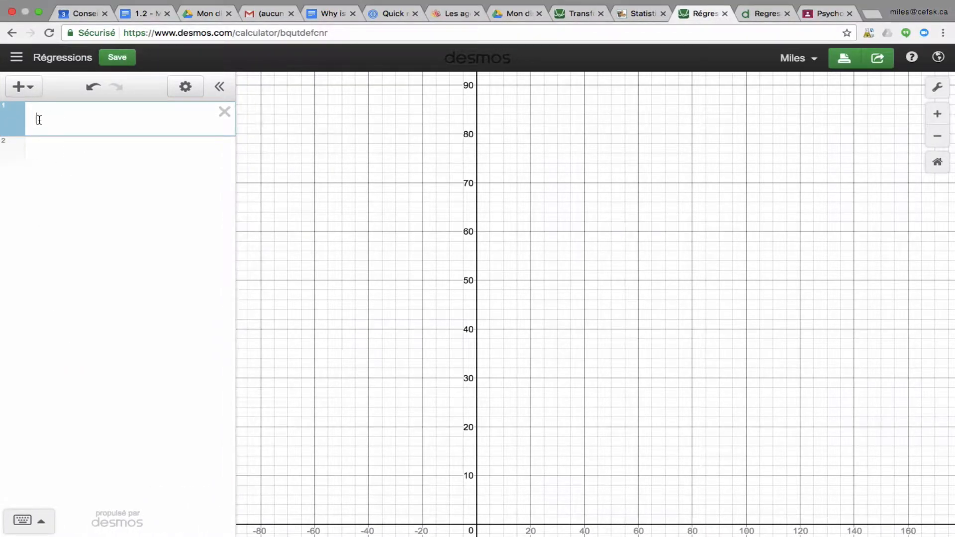
key("super+v")
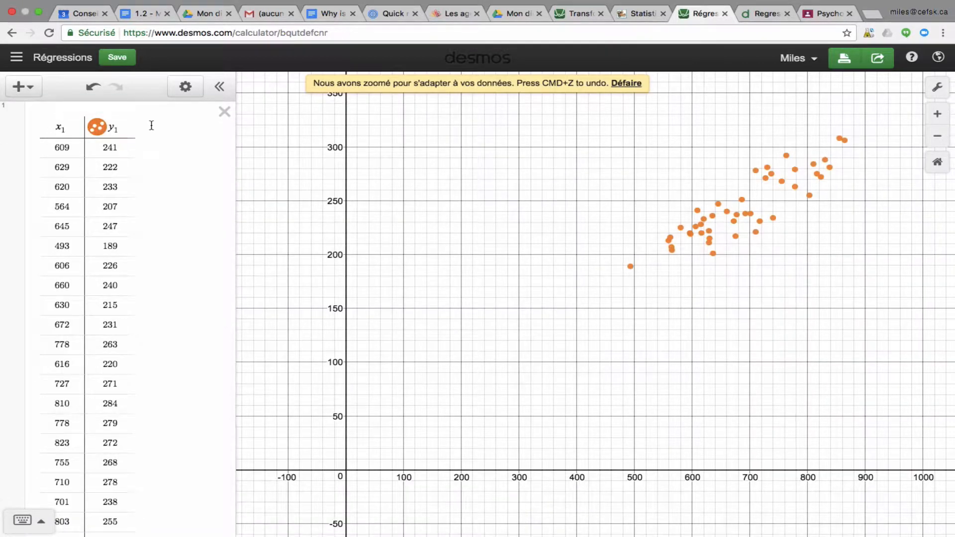
scroll(155, 297, "down", 15)
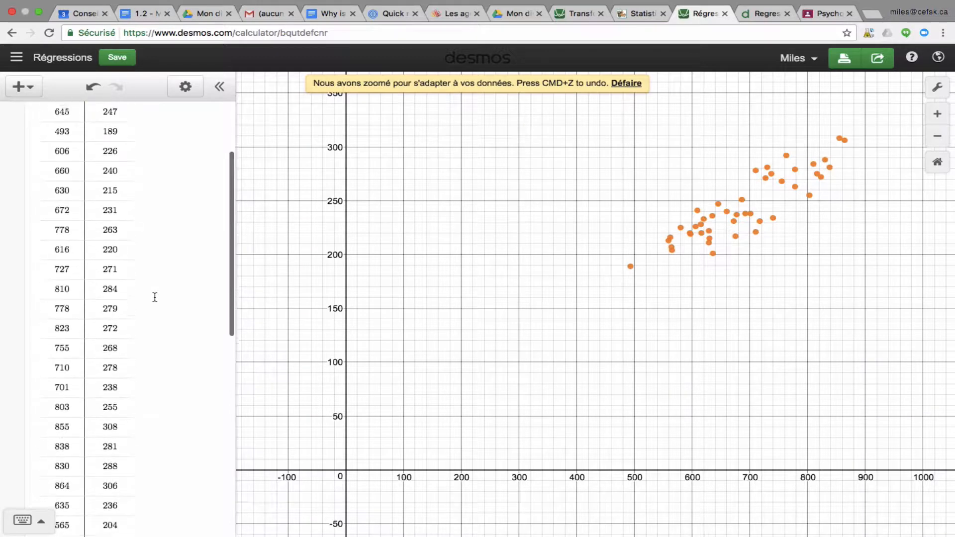
scroll(154, 297, "down", 3)
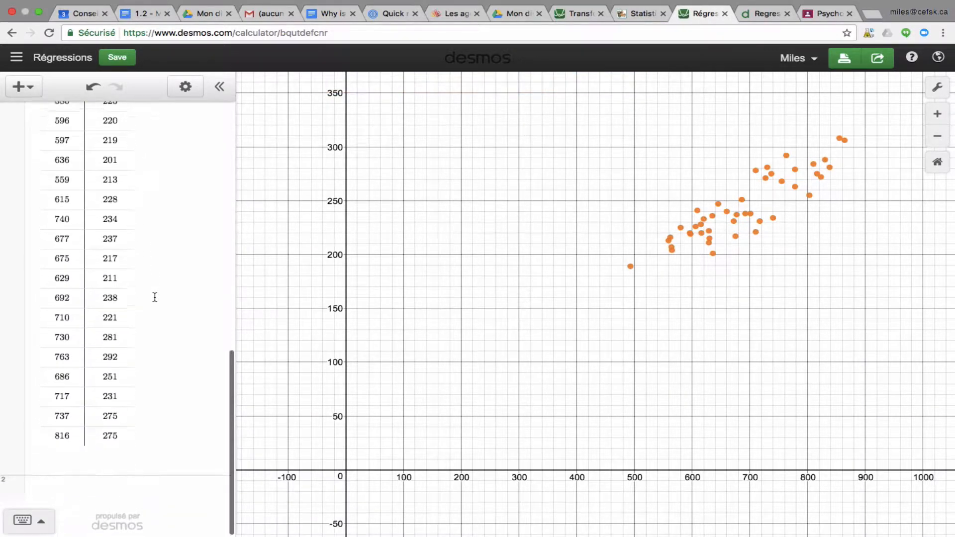
scroll(154, 297, "up", 15)
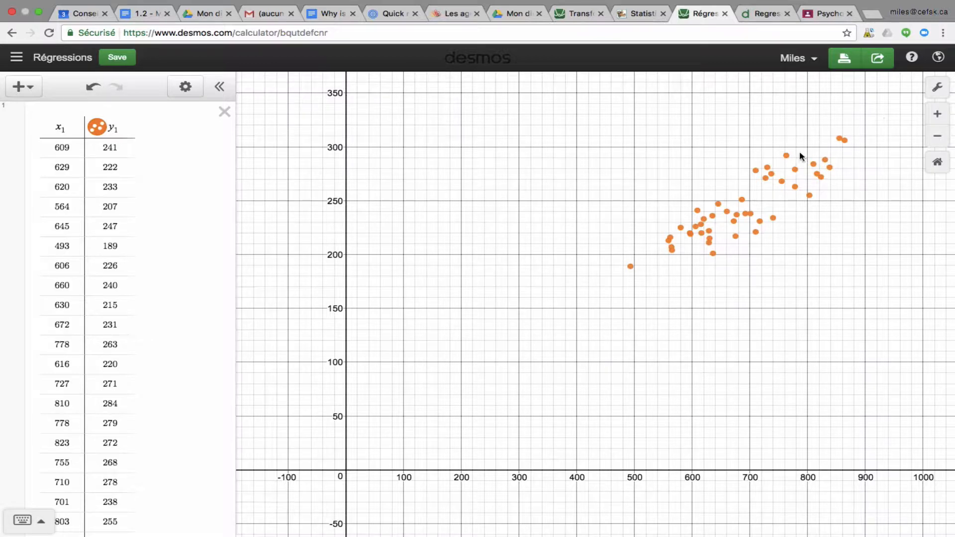
Enter the linear regression y1 ~ mx1 + b in the empty expression line below the data table.
scroll(73, 410, "down", 10)
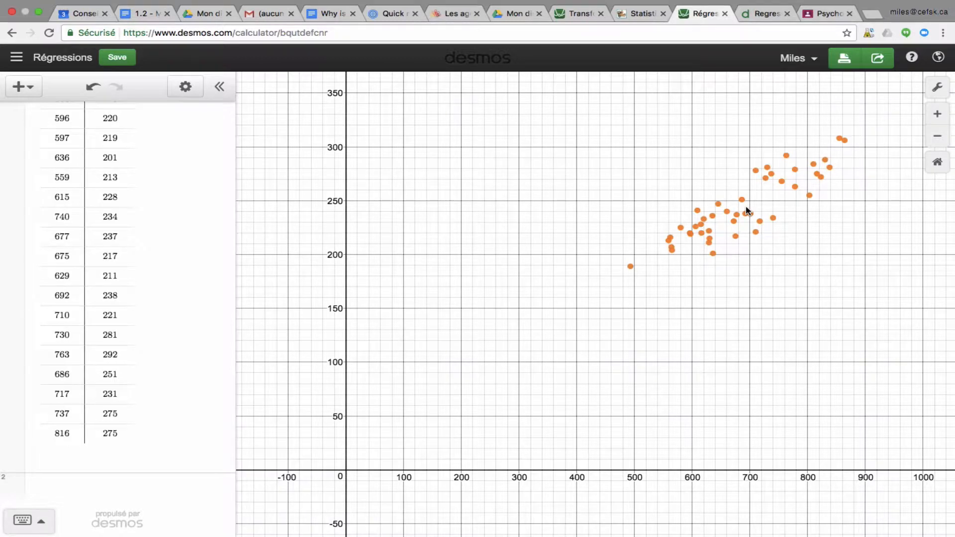
scroll(284, 326, "up", 2)
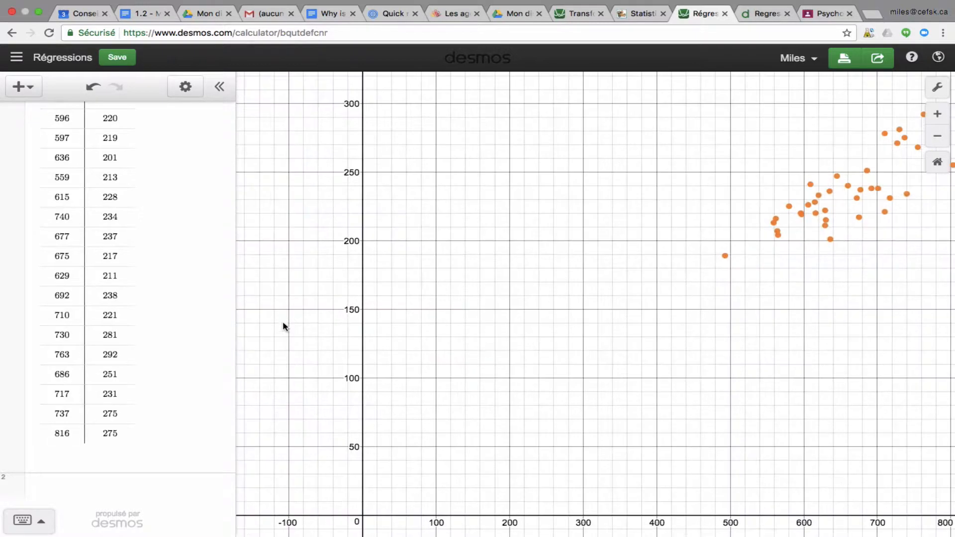
left_click_drag(650, 289, 512, 284)
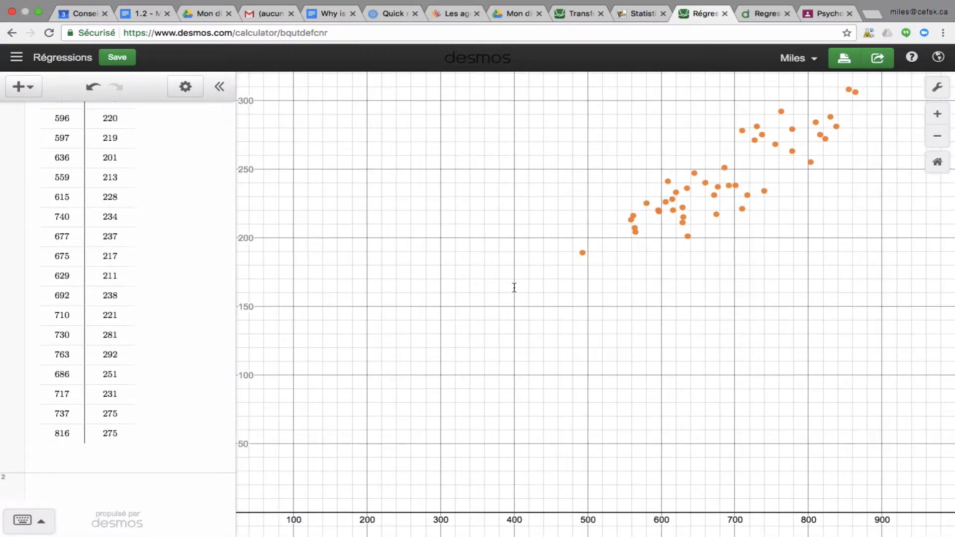
left_click_drag(469, 321, 500, 321)
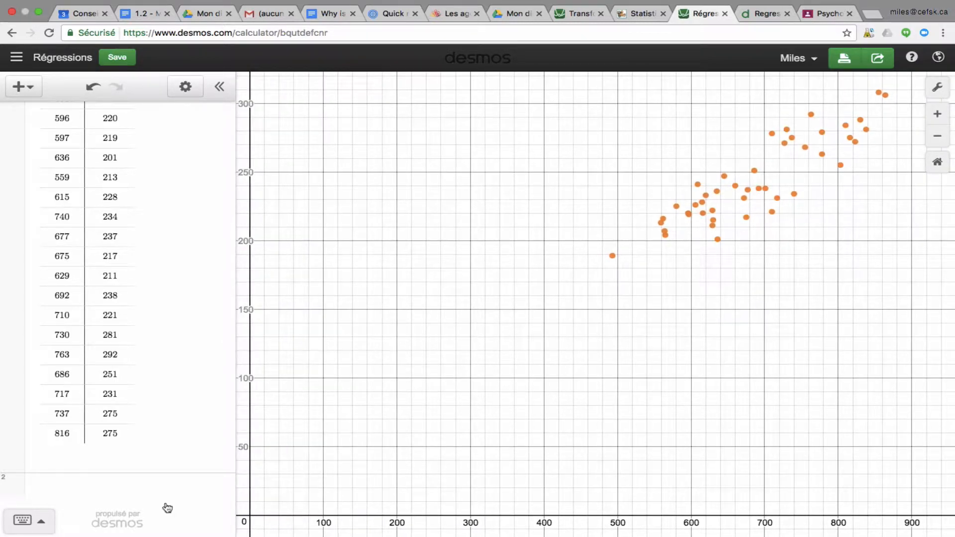
left_click(85, 486)
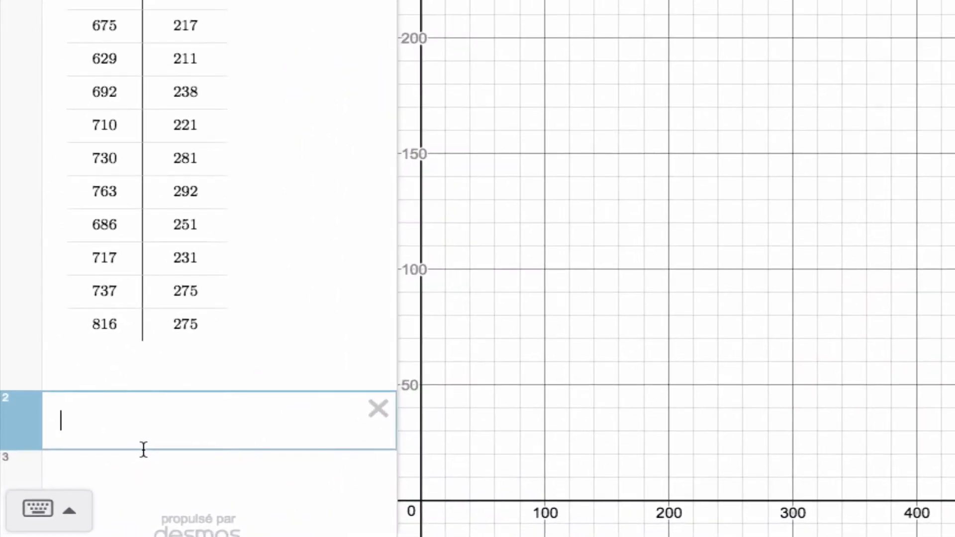
type("y")
type("1")
scroll(198, 85, "up", 15)
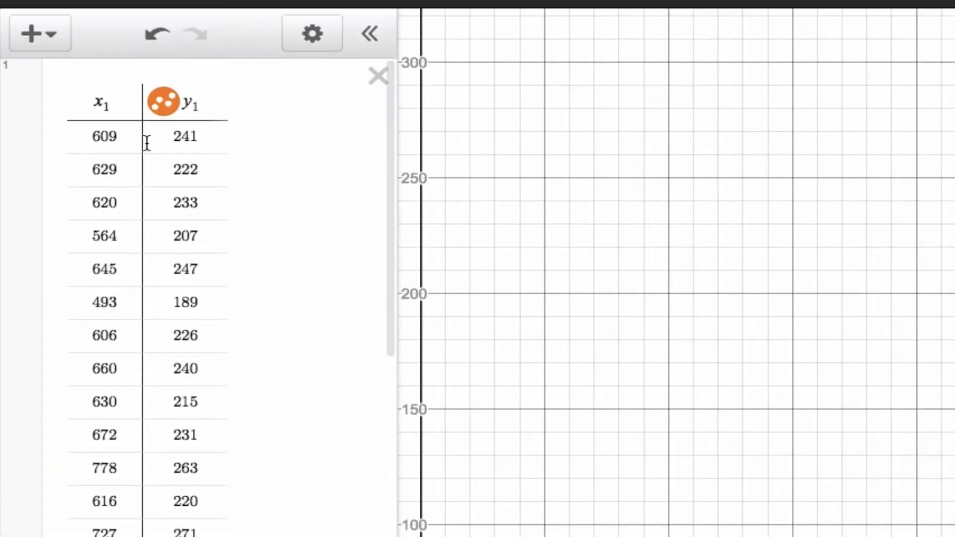
scroll(188, 188, "down", 20)
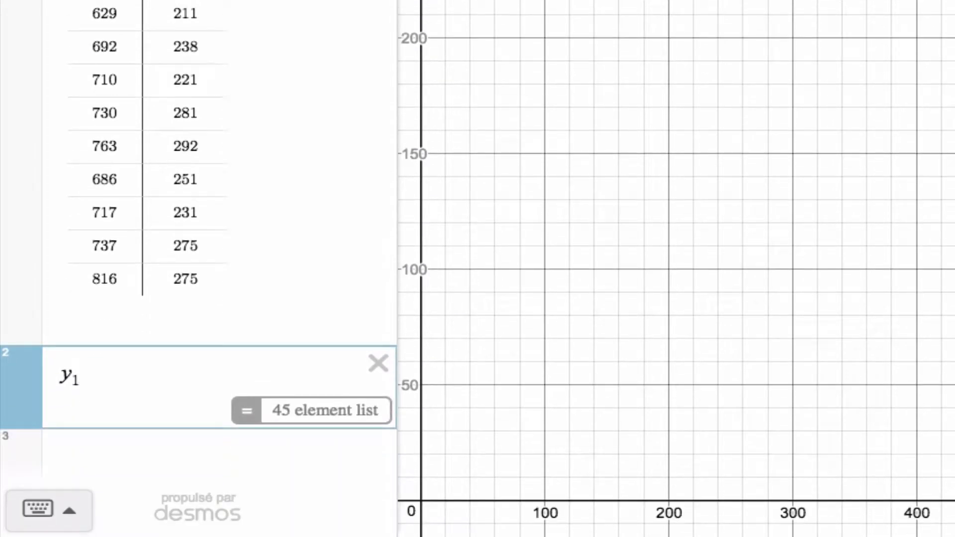
type("~ ")
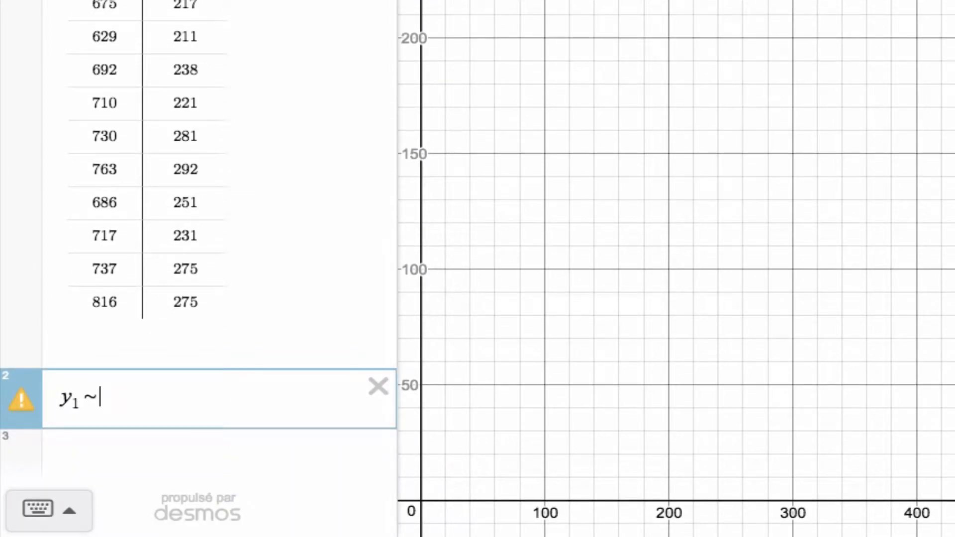
type("m")
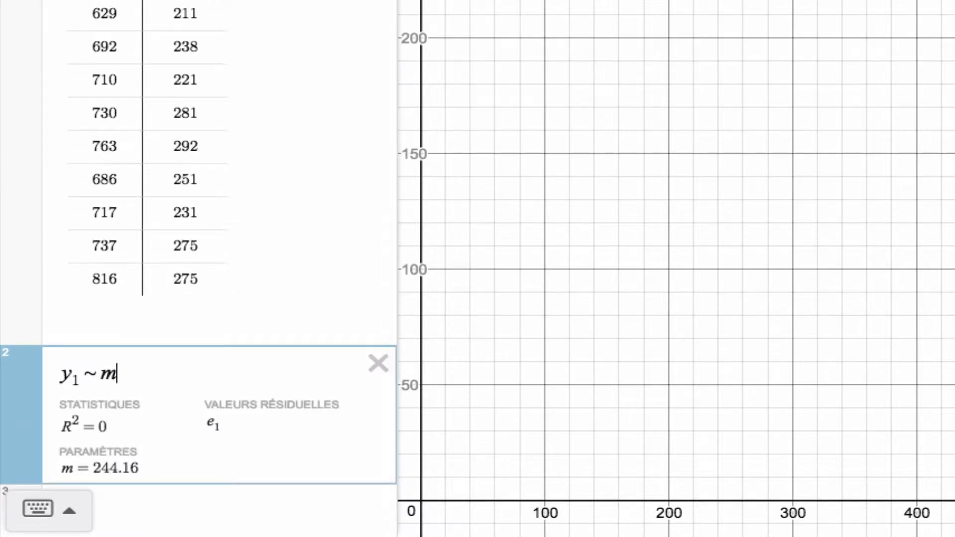
type("x1")
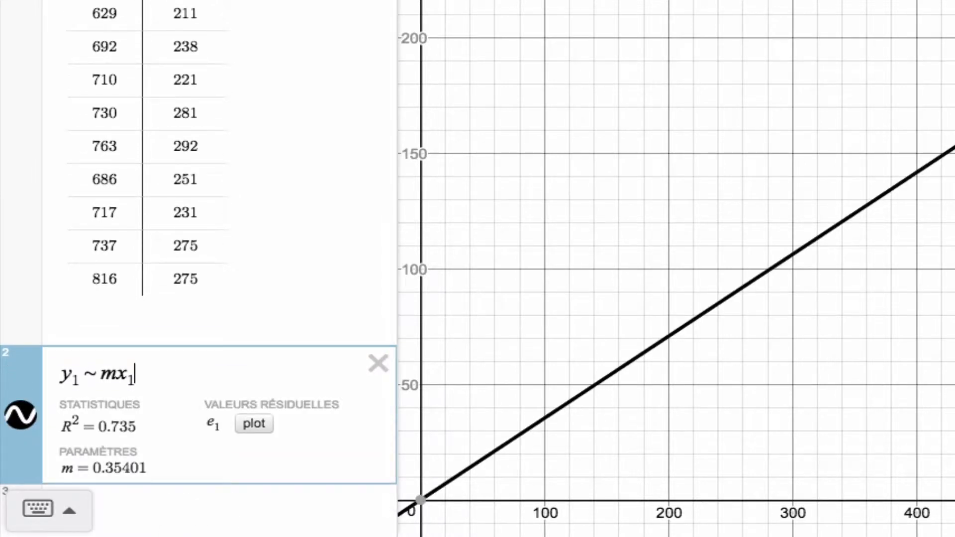
type(" + b")
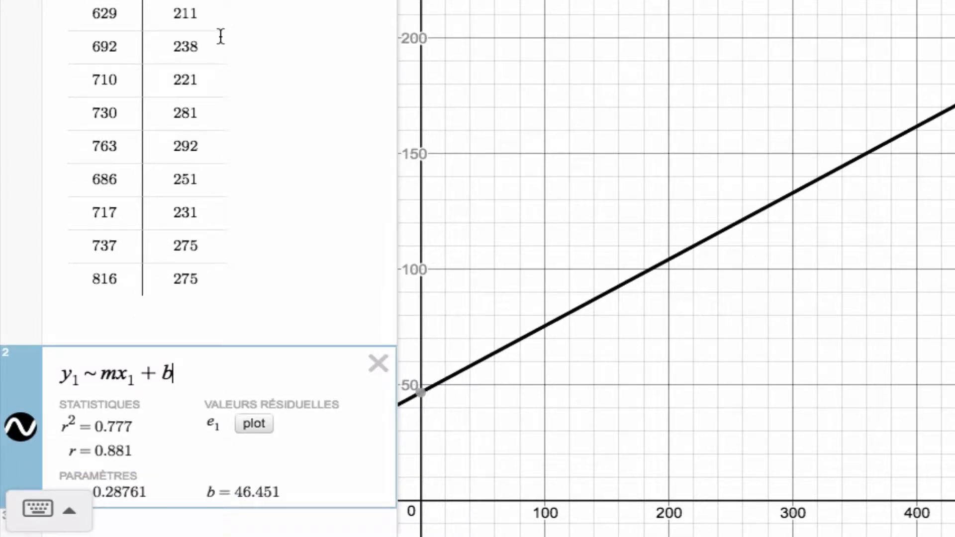
Plot the regression's residuals e1, examine them around the x-axis, and hide the e1 points on the graph.
scroll(221, 36, "down", 3)
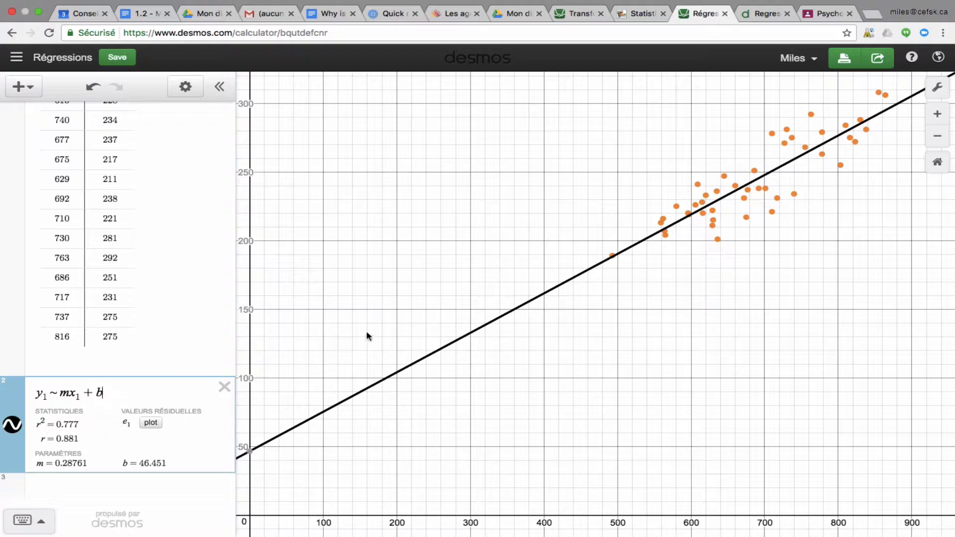
scroll(173, 174, "up", 1)
scroll(173, 174, "down", 1)
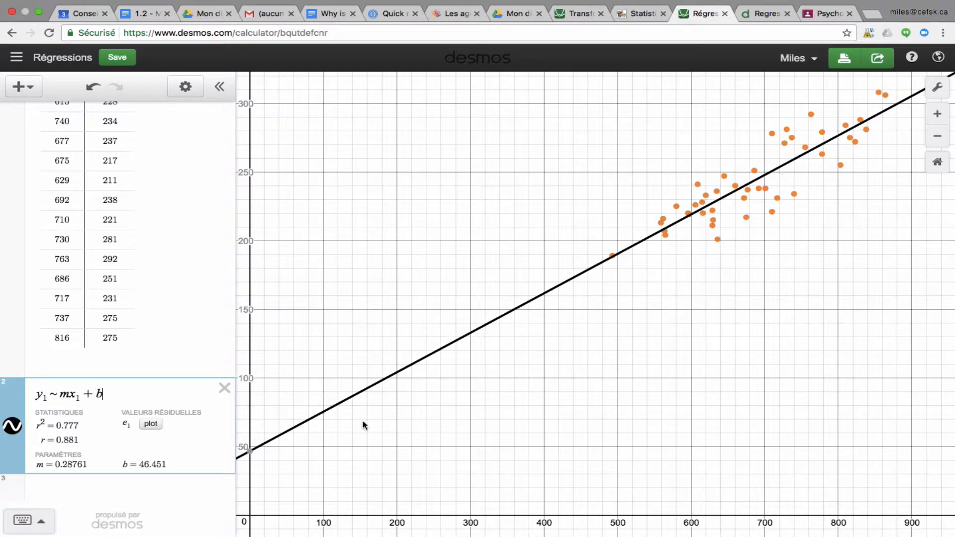
left_click(150, 424)
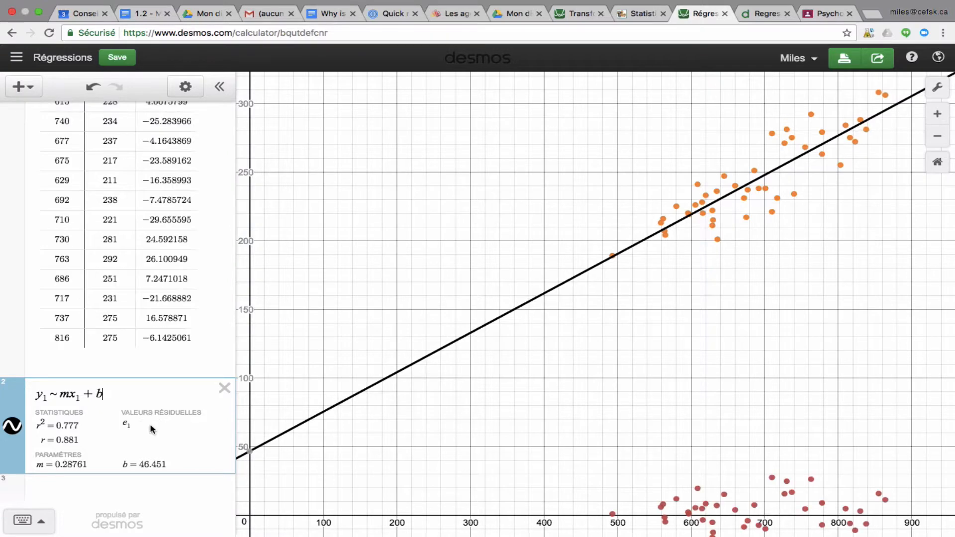
left_click_drag(763, 443, 742, 371)
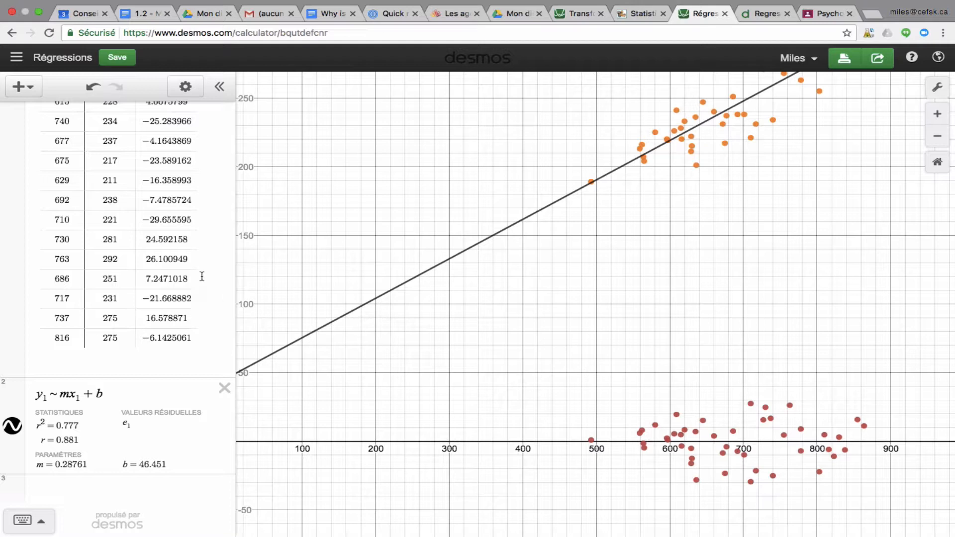
scroll(172, 250, "up", 10)
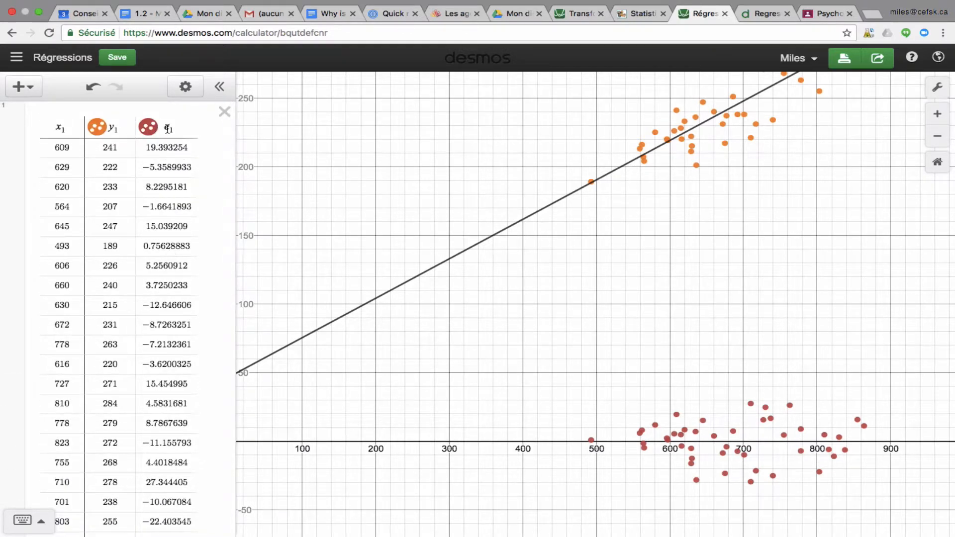
left_click(148, 127)
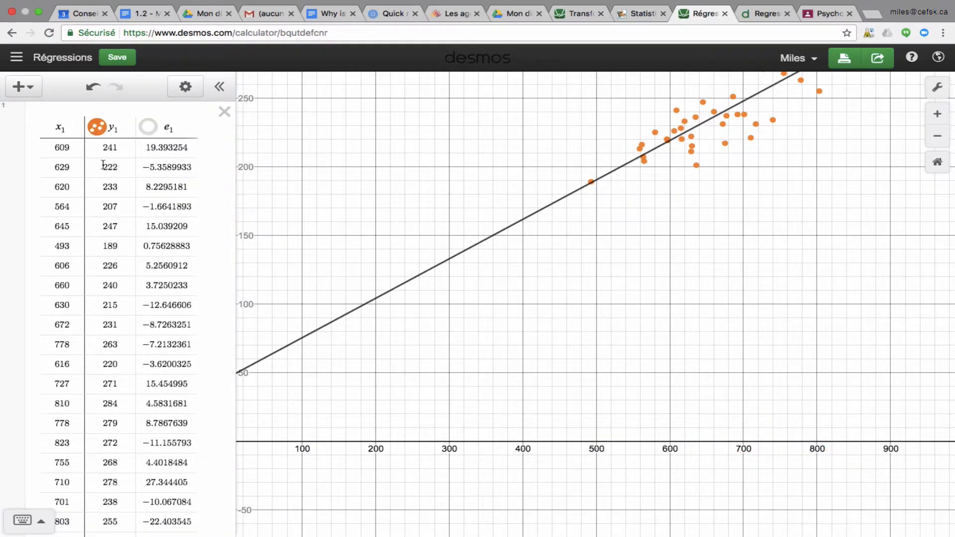
Make the y1 points draggable in all directions and move the point at (636, 201) to about (607, 208).
left_click(99, 129)
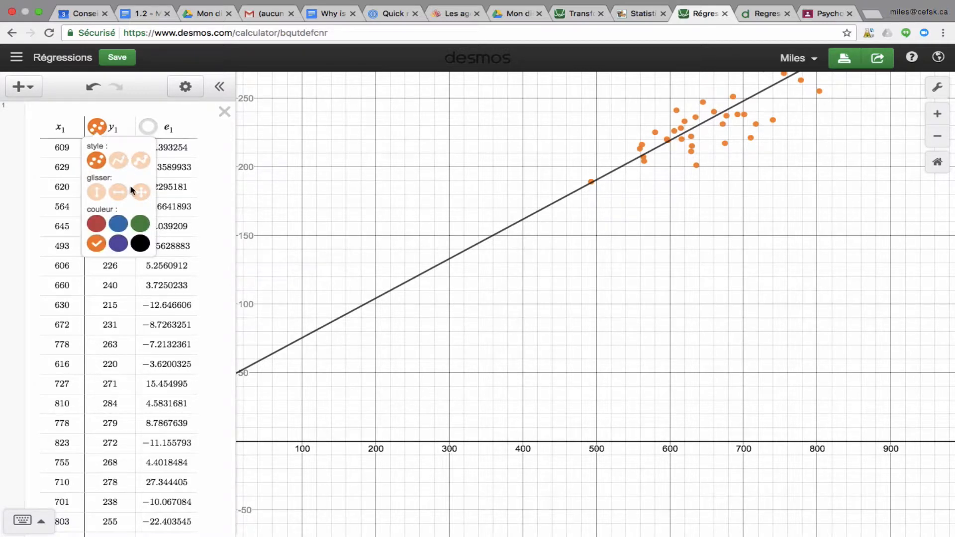
left_click(140, 193)
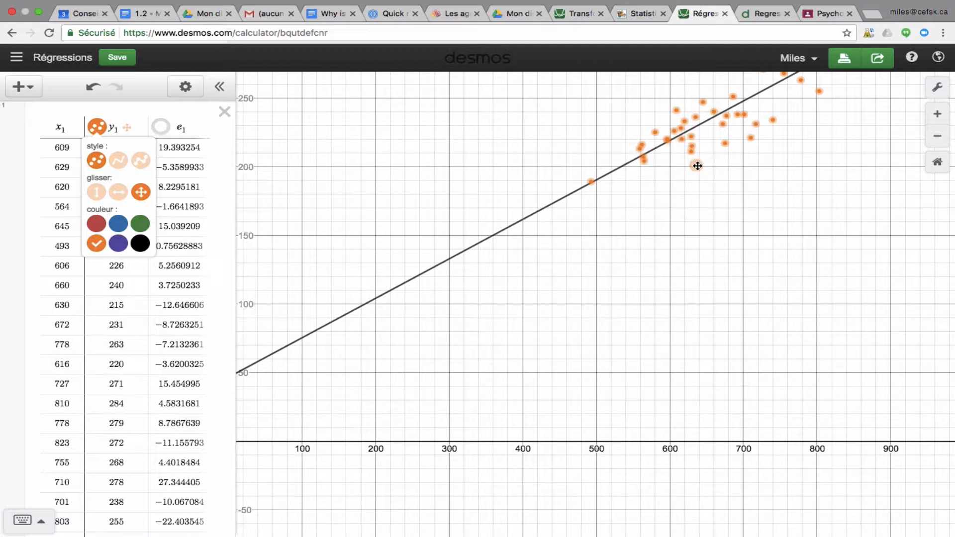
left_click_drag(698, 166, 677, 156)
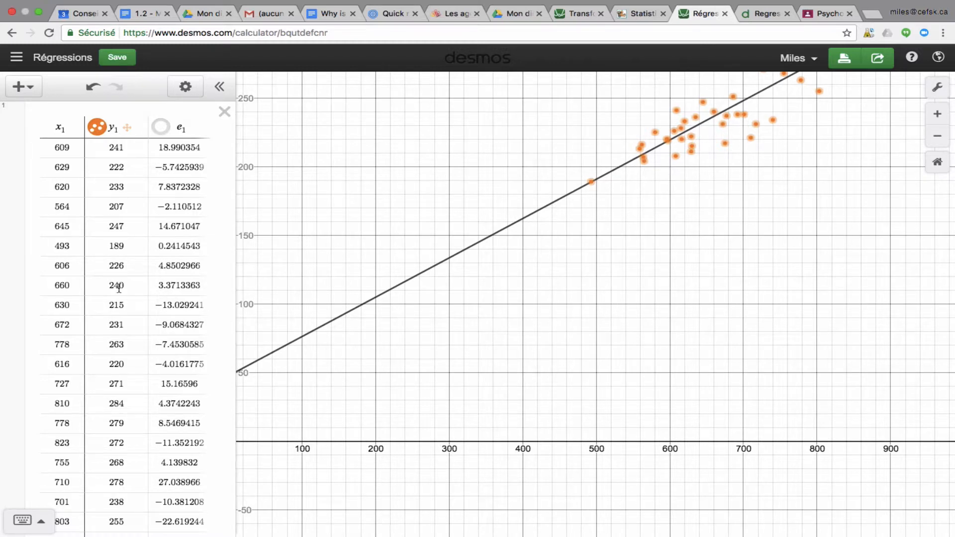
Hide the regression line y1 ~ mx1 + b and the y1 data points on the graph.
scroll(119, 287, "down", 15)
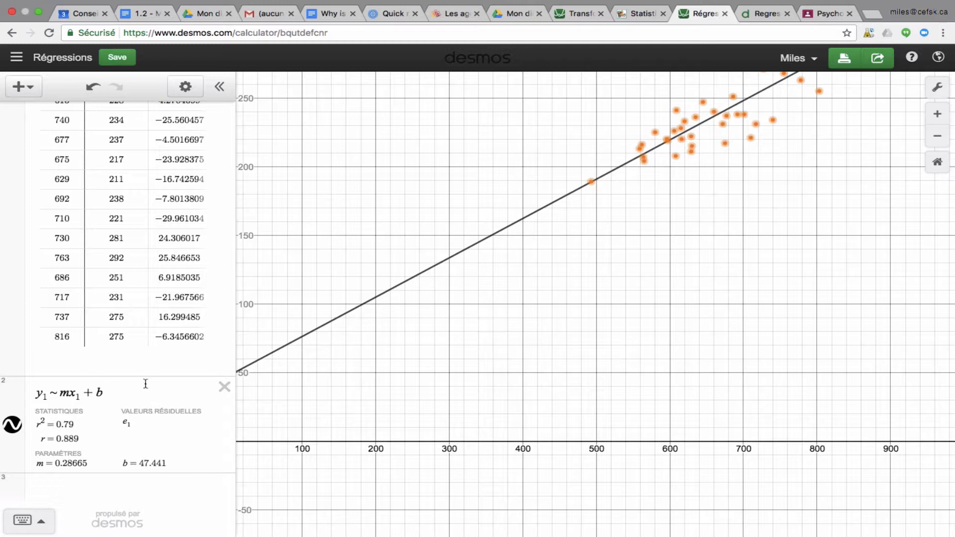
left_click(14, 429)
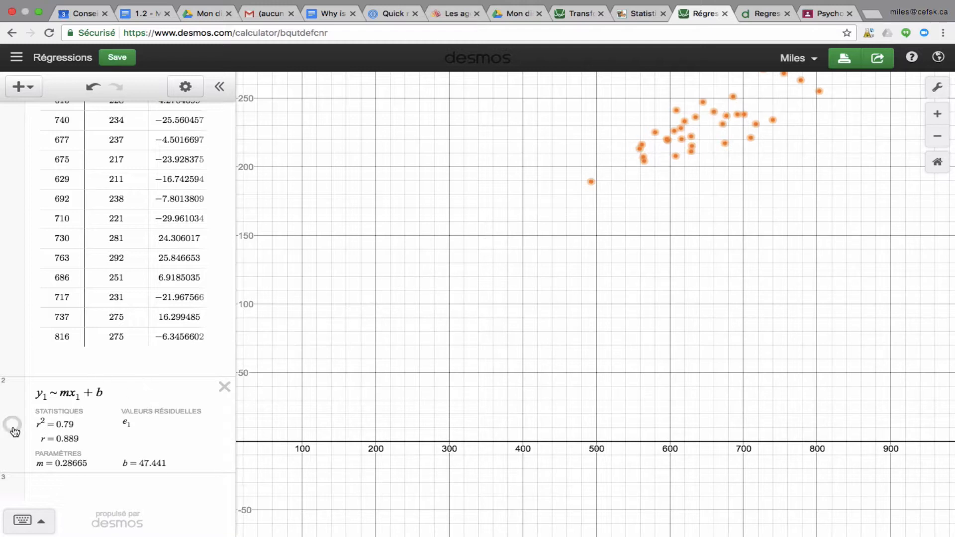
scroll(72, 304, "up", 10)
left_click(97, 127)
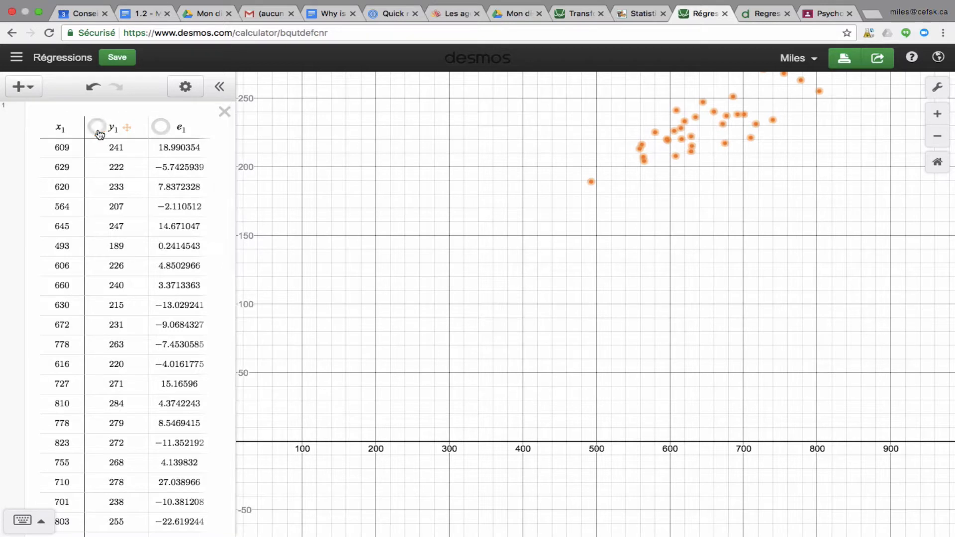
scroll(136, 293, "down", 10)
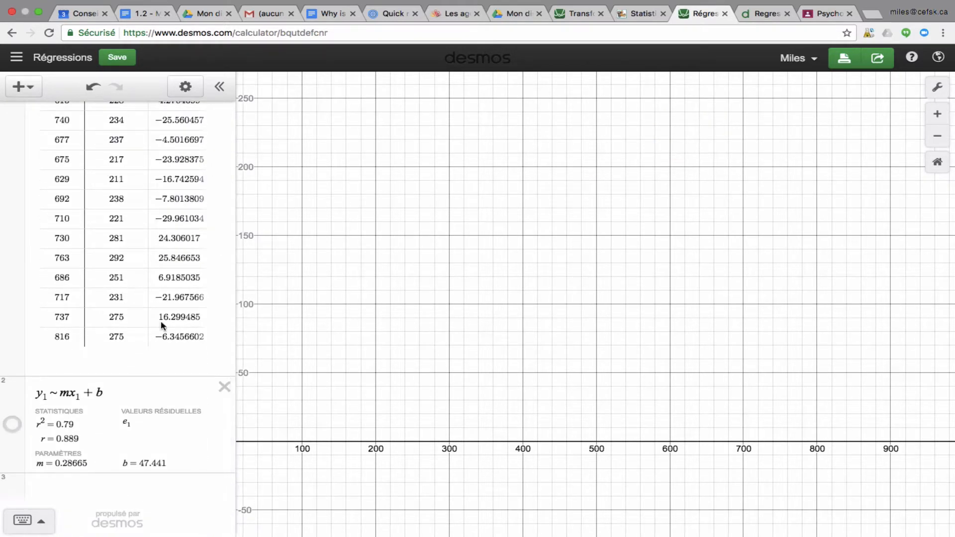
Switch to Excel and copy the angle and distance values in A2:B14 of the Baseball (quadratique) sheet.
left_click(101, 481)
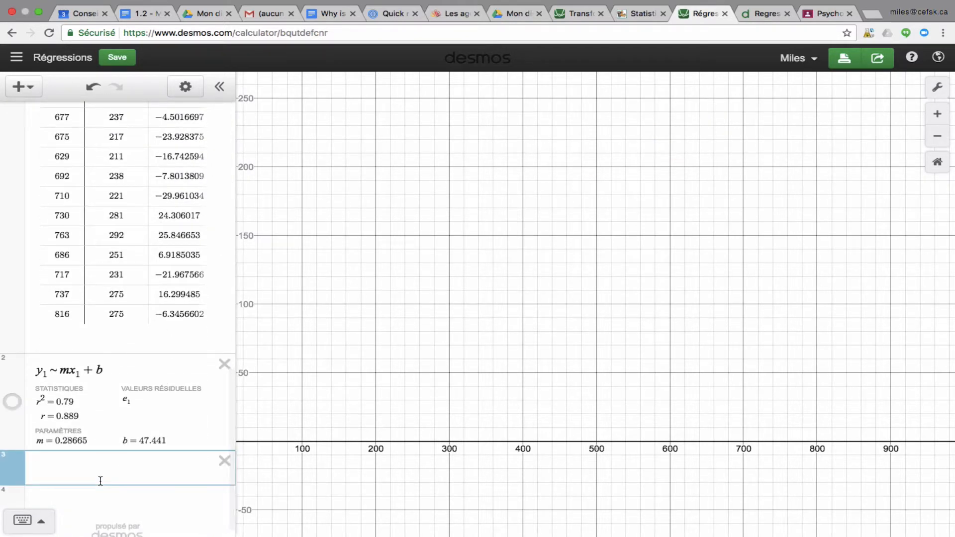
key("super+Tab")
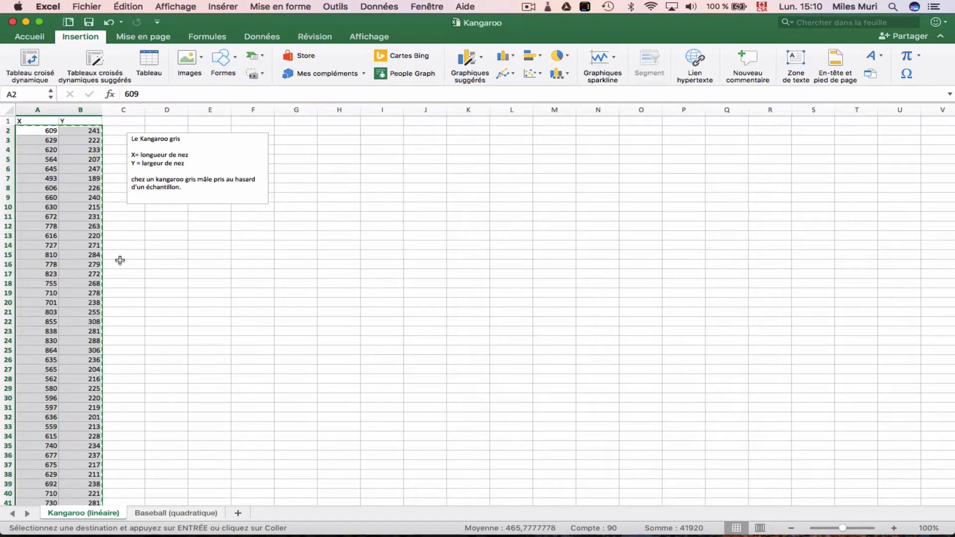
left_click(164, 514)
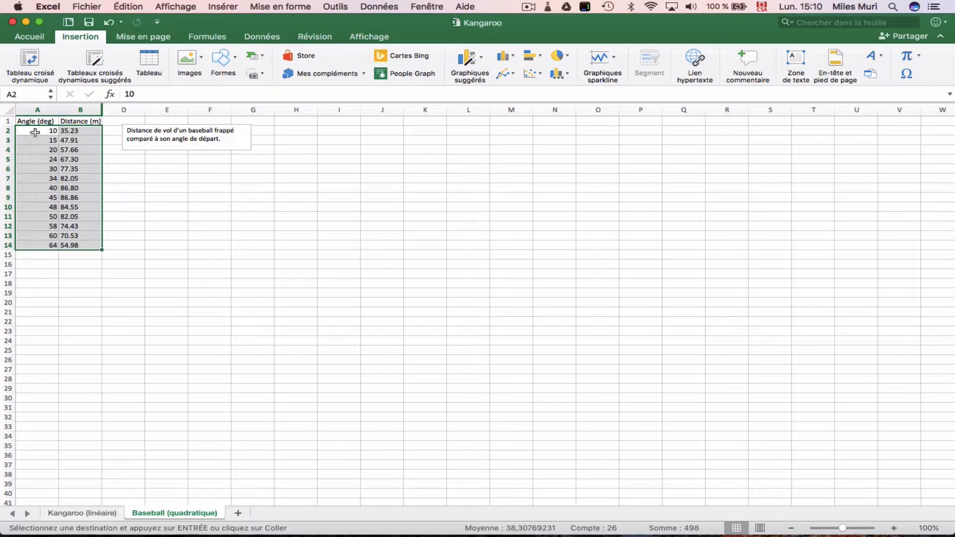
left_click_drag(34, 133, 72, 244)
key("super+c")
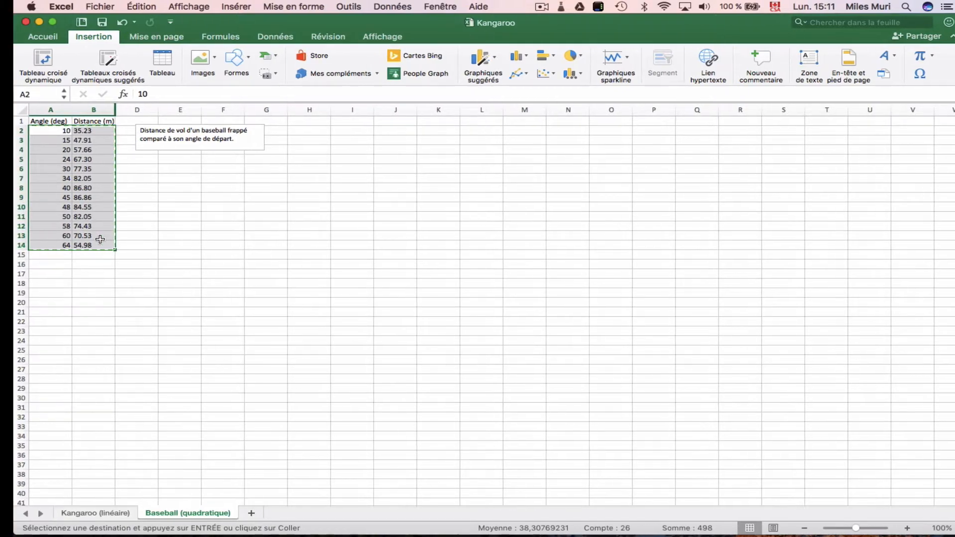
Switch back to Desmos in Chrome and paste the baseball data as a table in the empty line below the linear regression.
key("super+Tab")
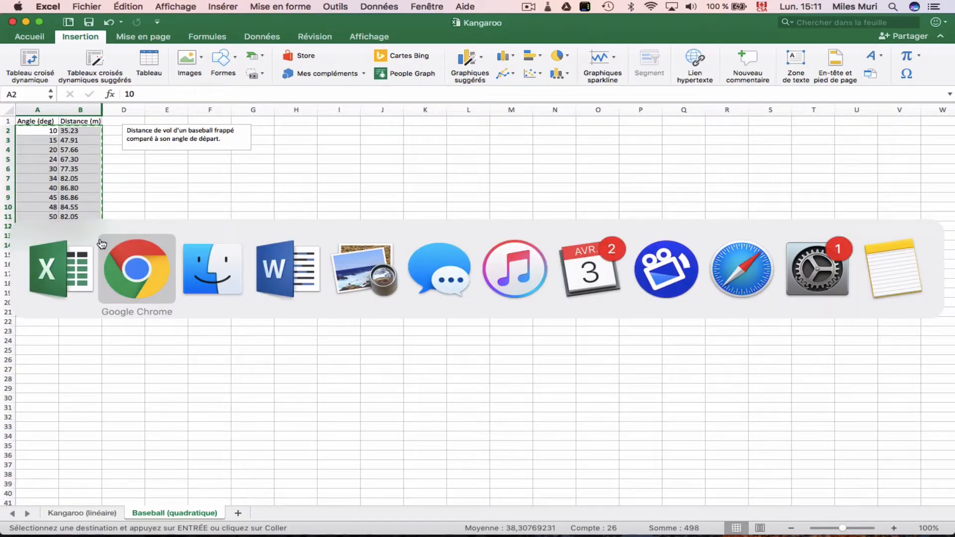
key("super+Tab")
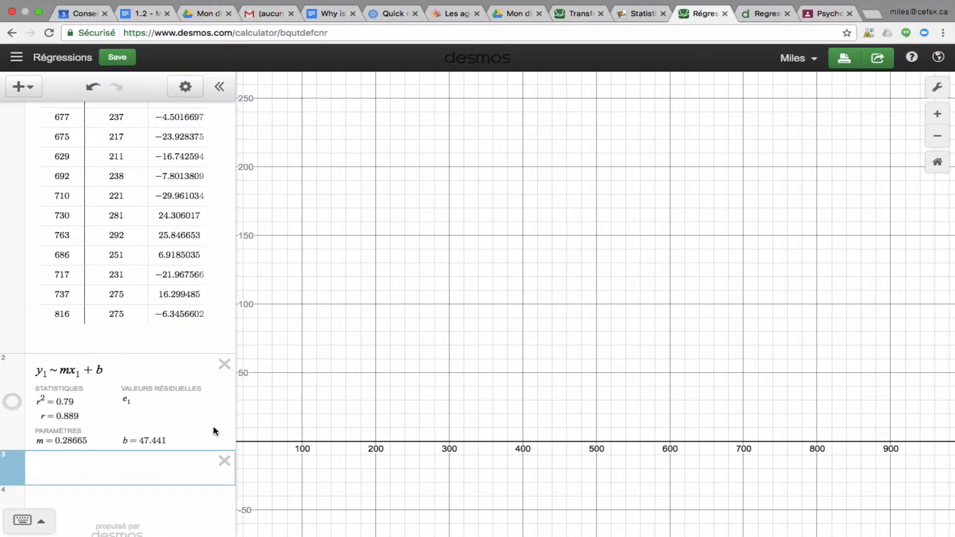
left_click(92, 459)
key("super+v")
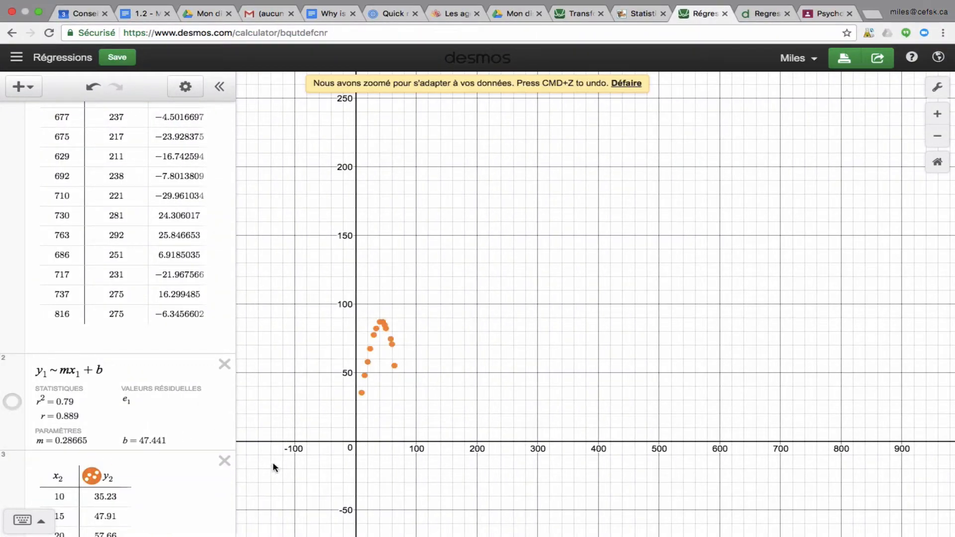
scroll(364, 395, "down", 3)
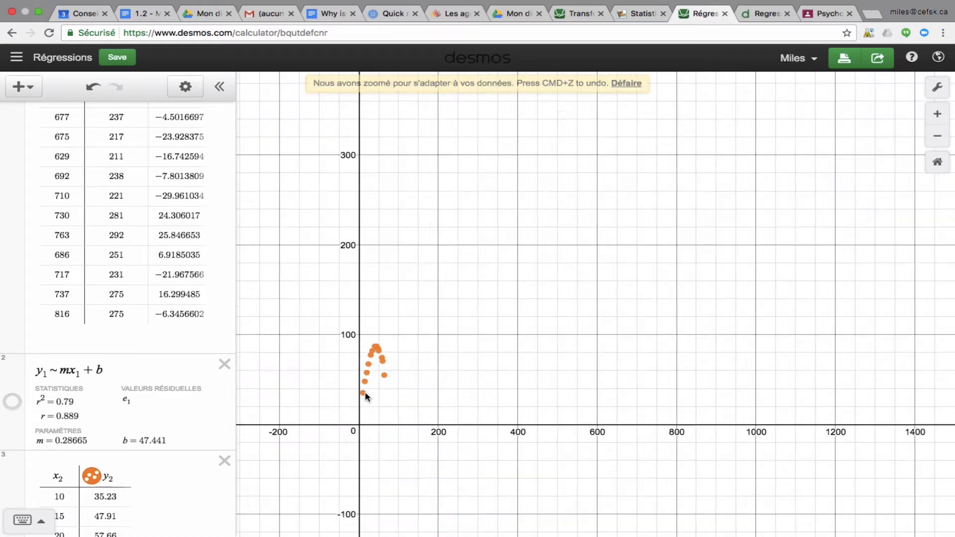
scroll(365, 396, "up", 4)
scroll(366, 396, "up", 4)
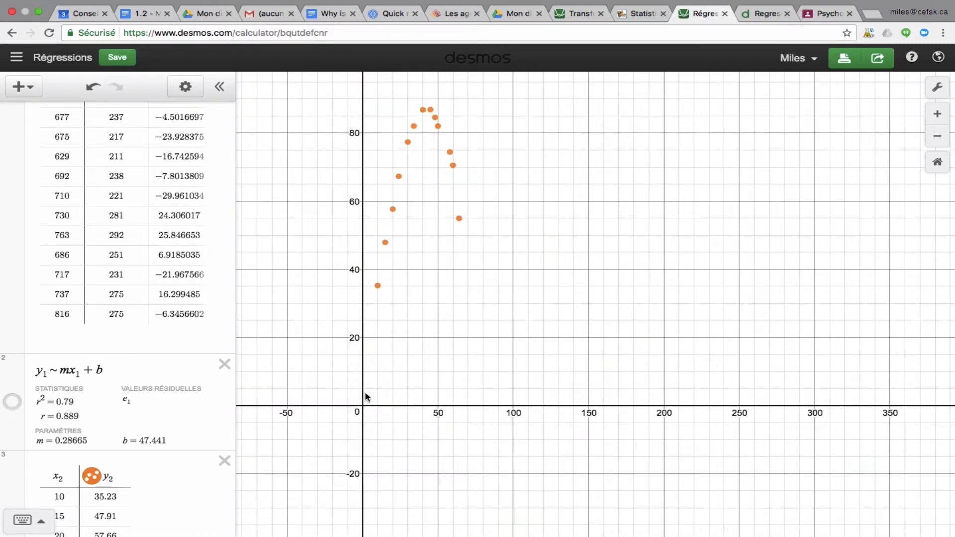
left_click_drag(447, 369, 495, 371)
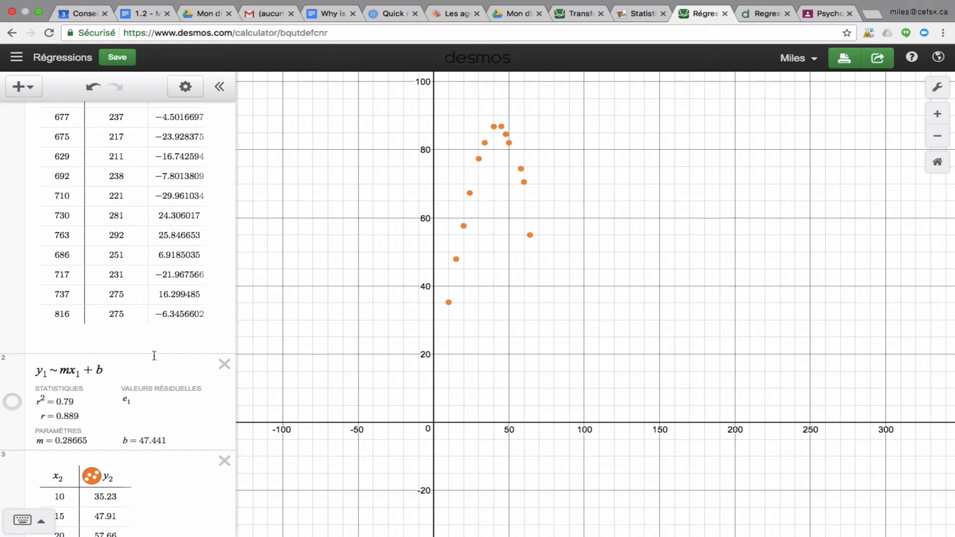
Enter the quadratic regression y2 ~ ax2^2 + bx2 + c in the empty expression line below the baseball table.
scroll(135, 459, "down", 6)
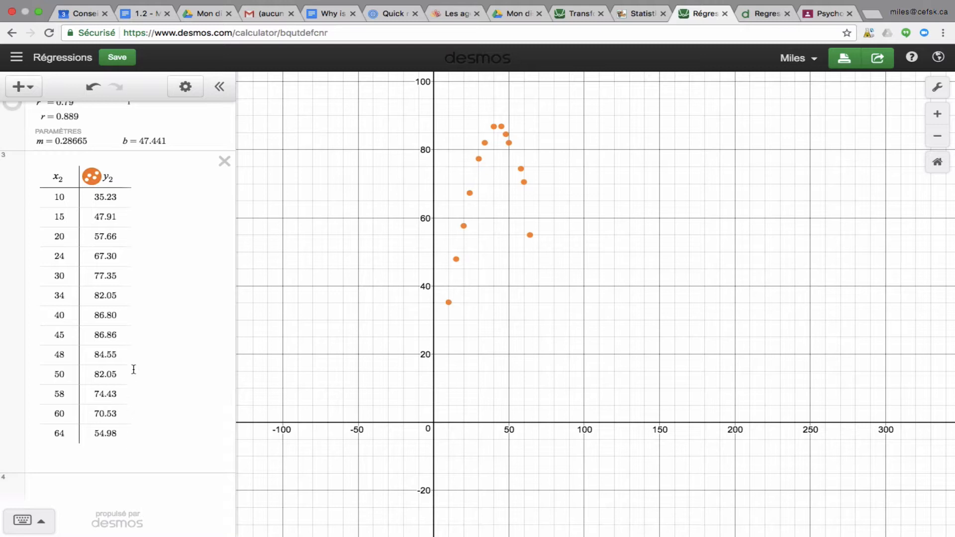
left_click(47, 492)
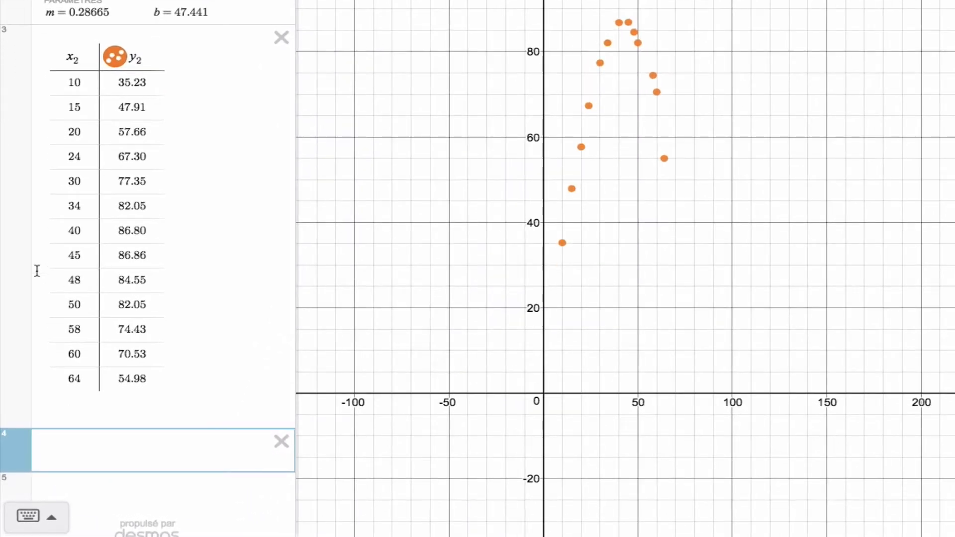
scroll(142, 65, "down", 1)
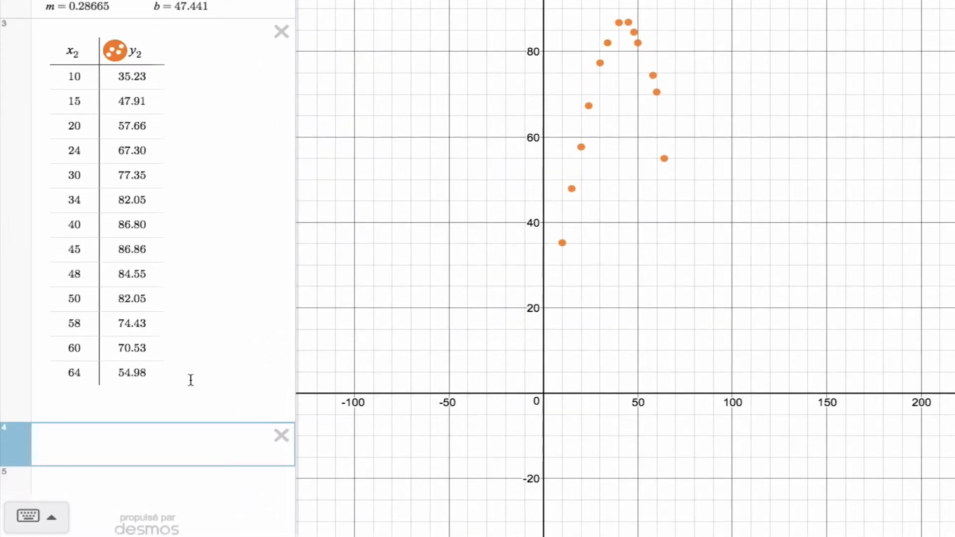
type("y_2")
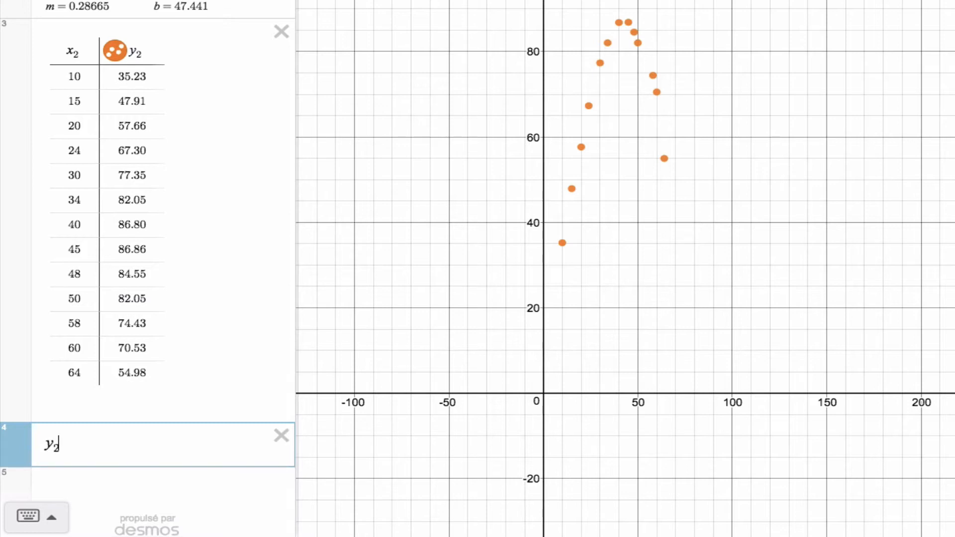
type("~ax")
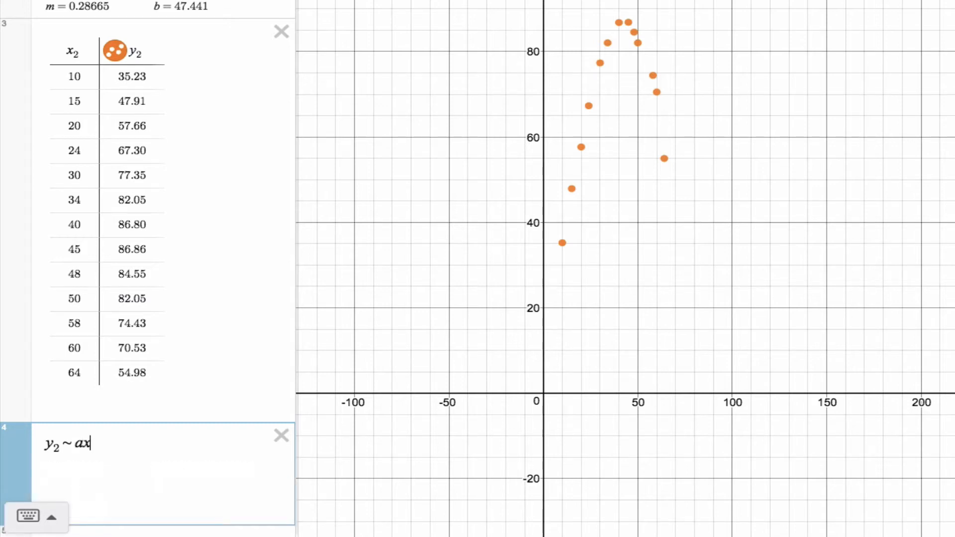
type("_2")
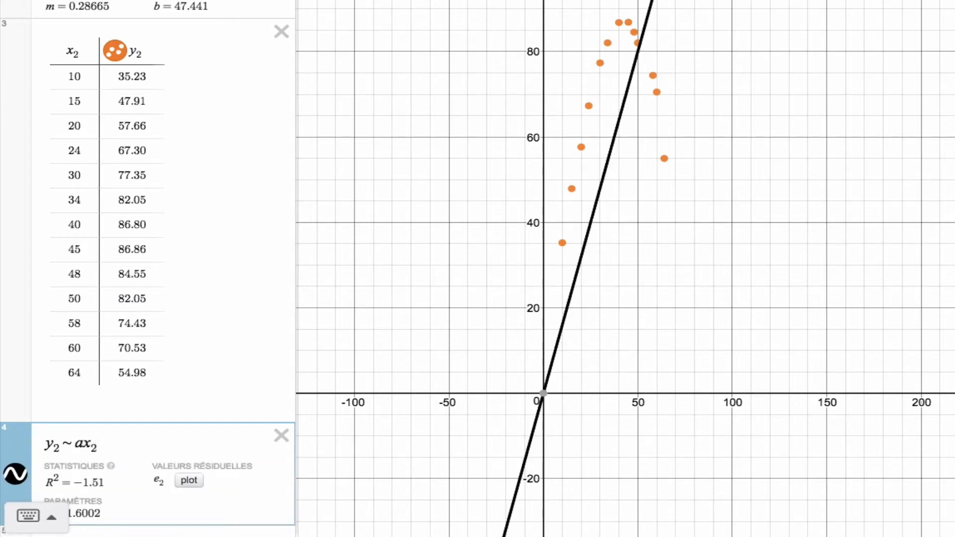
type("^")
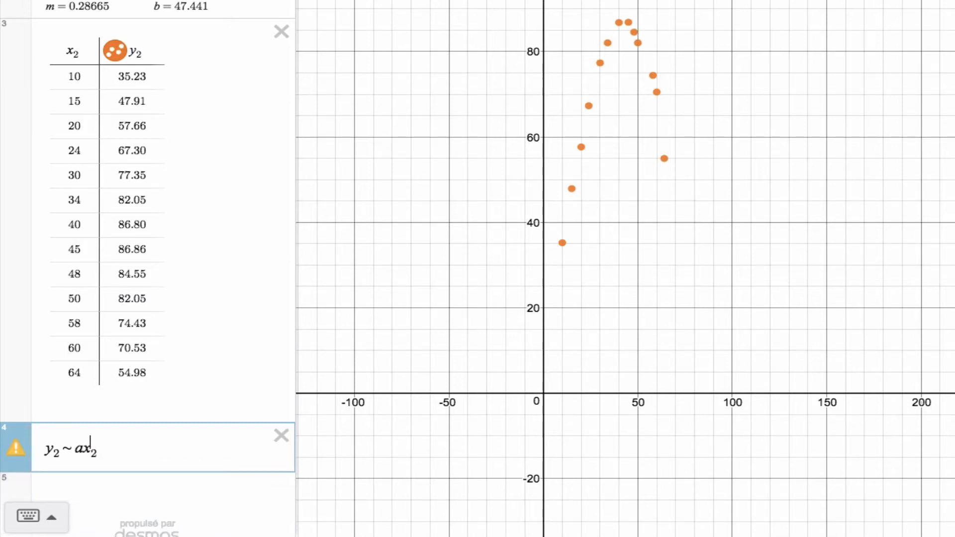
type("2")
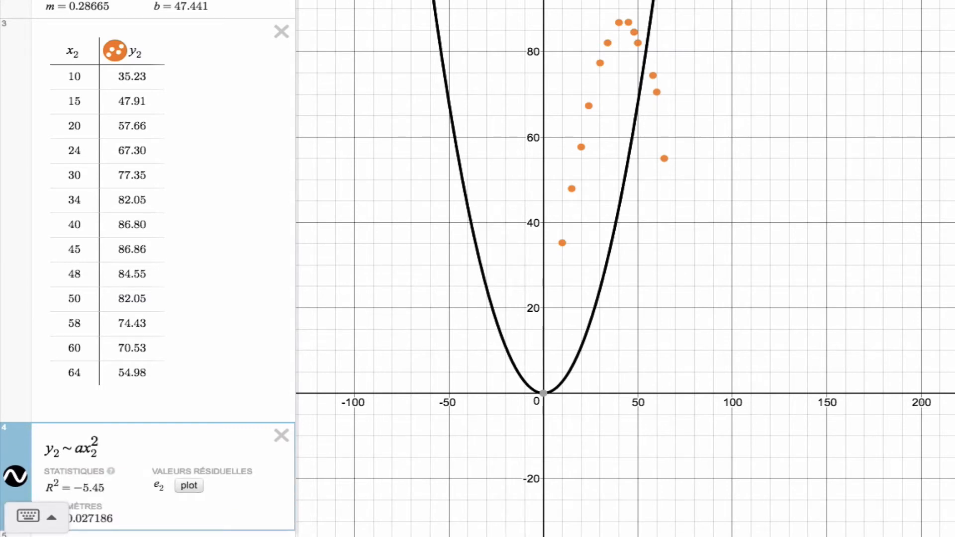
key("Right")
type("+ b")
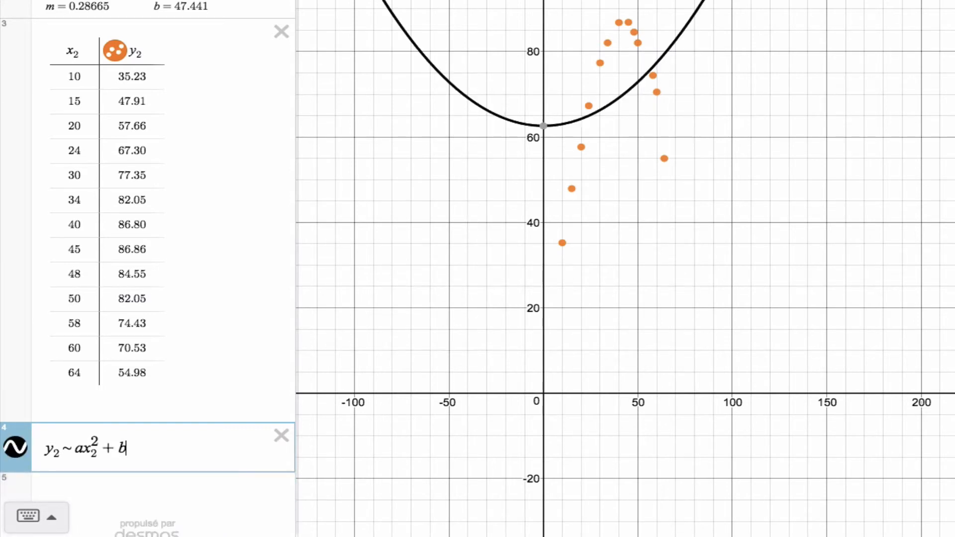
type("x_")
type("2 ")
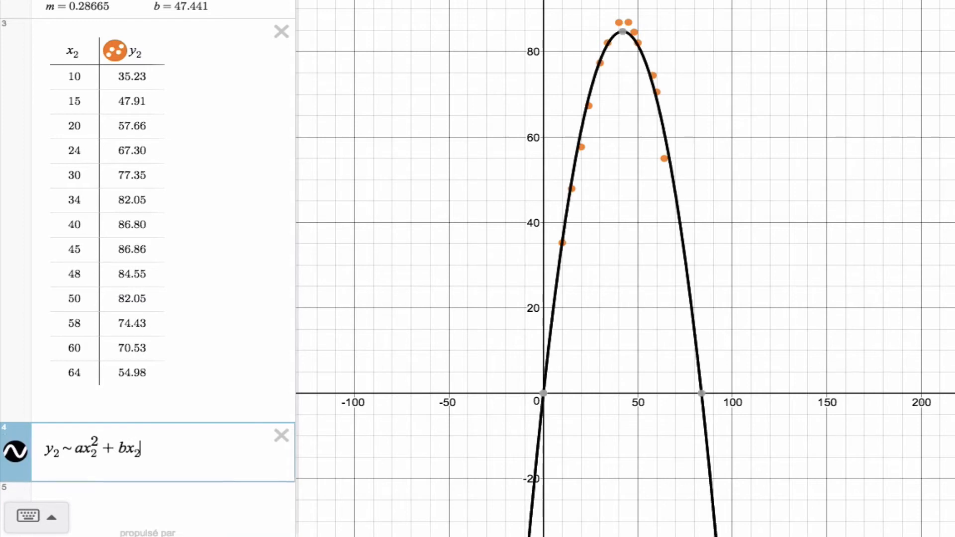
type("+ c")
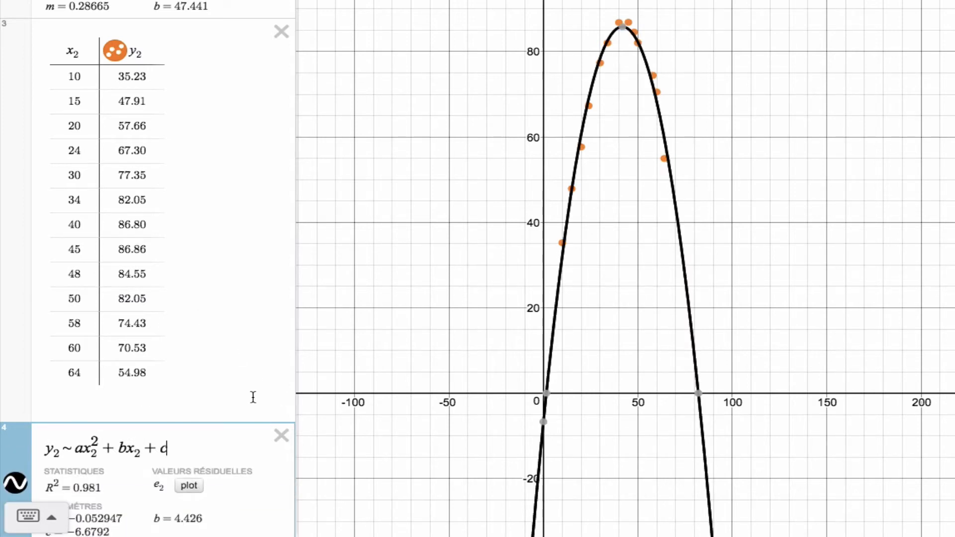
Plot the quadratic regression's residuals e2, and hide the e2 points on the graph.
scroll(252, 395, "down", 3)
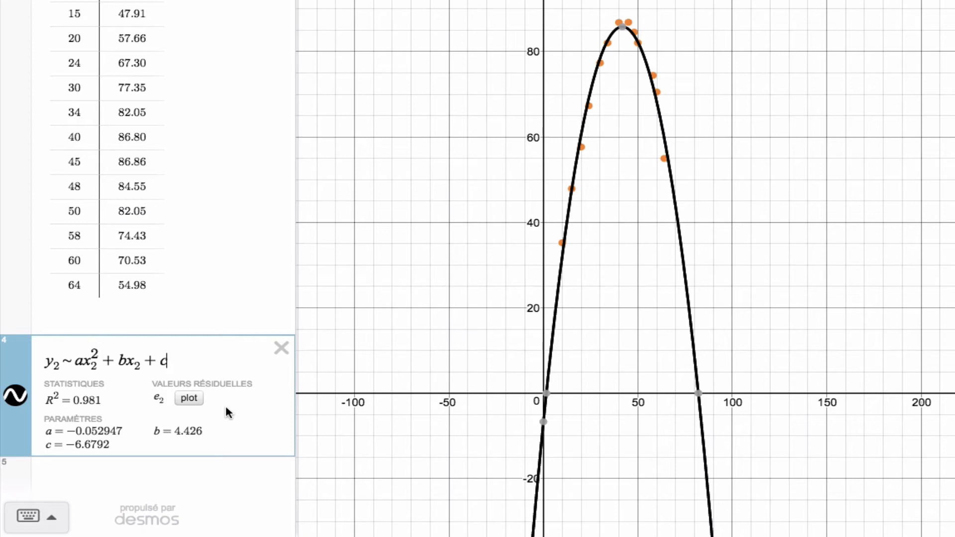
scroll(192, 155, "up", 5)
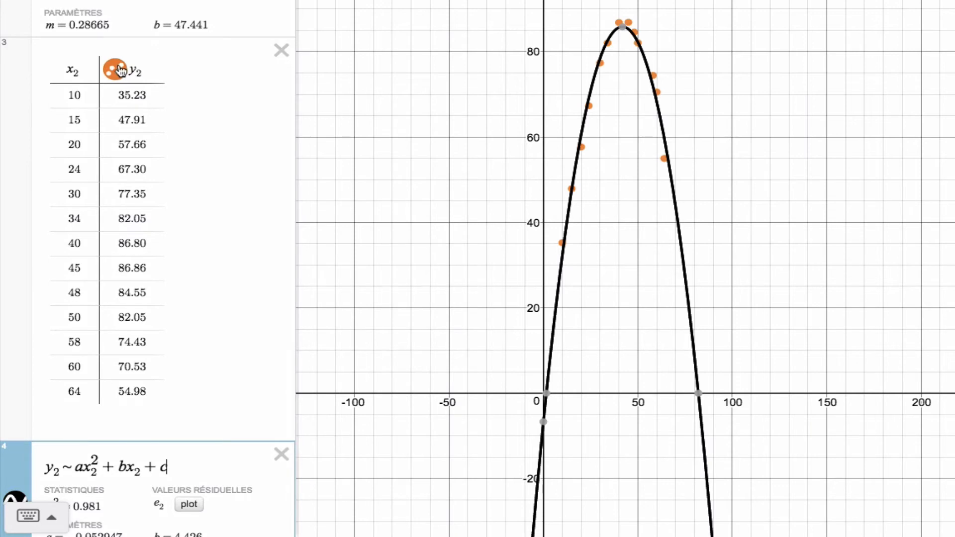
scroll(142, 142, "down", 3)
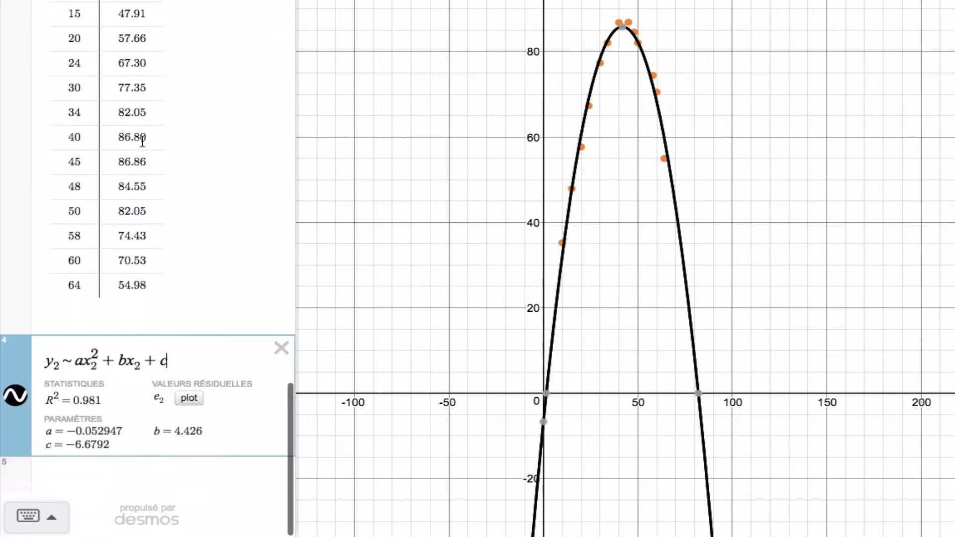
left_click(189, 400)
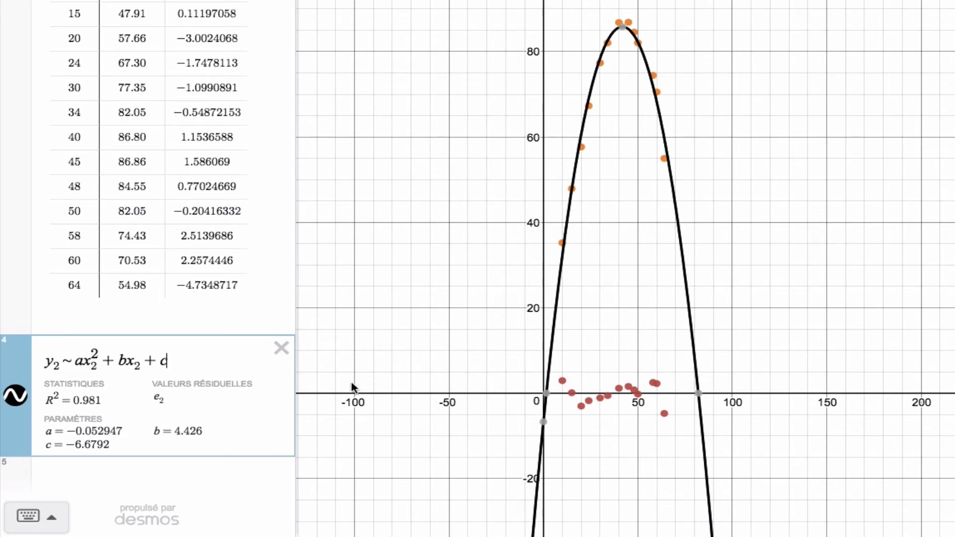
left_click(186, 365)
scroll(193, 249, "up", 4)
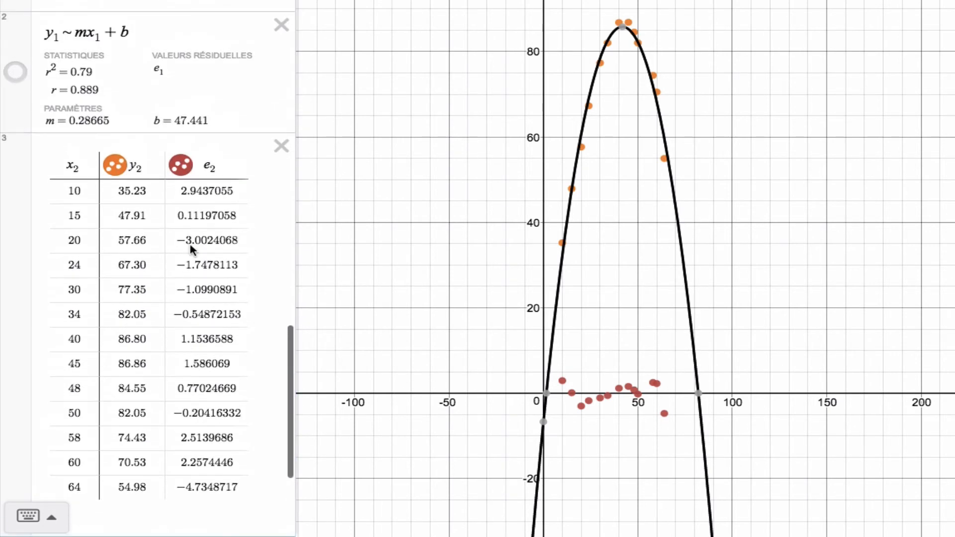
left_click(181, 165)
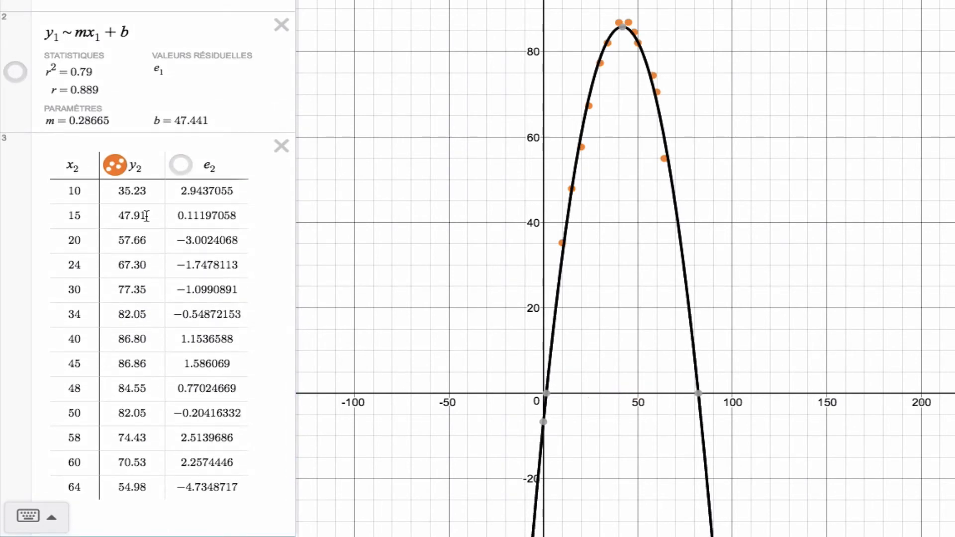
Make the y2 points draggable in all directions and move the point at (64, 54.98) to about (168.5, 56).
left_click(119, 170)
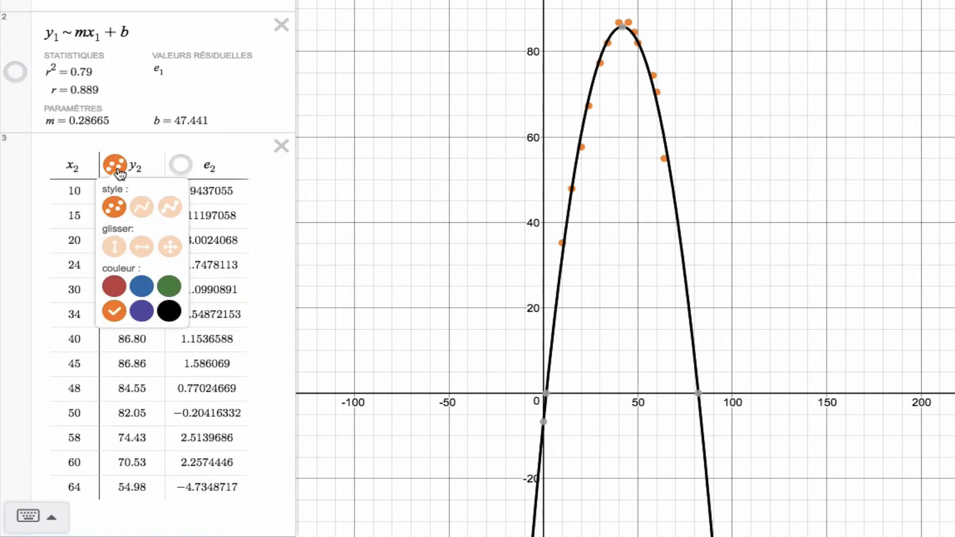
left_click(170, 247)
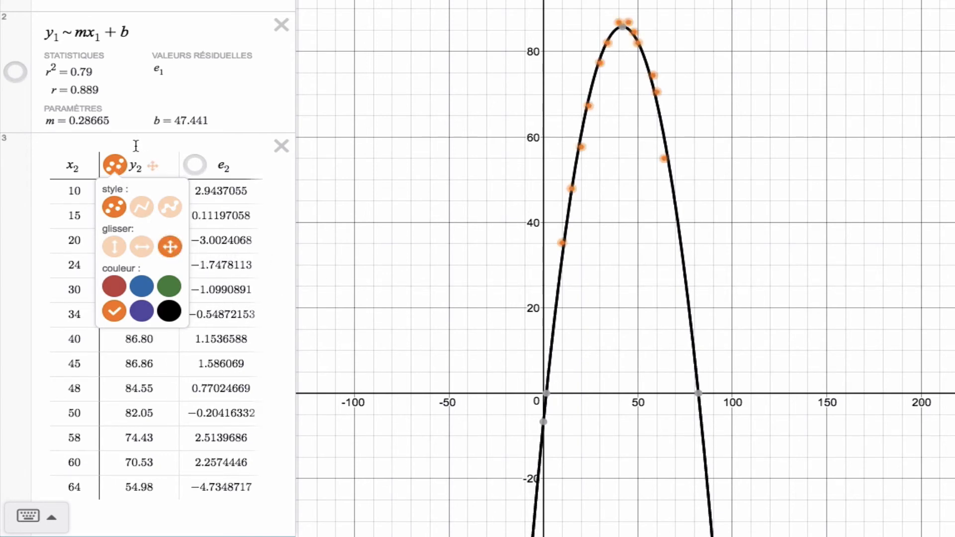
left_click(118, 171)
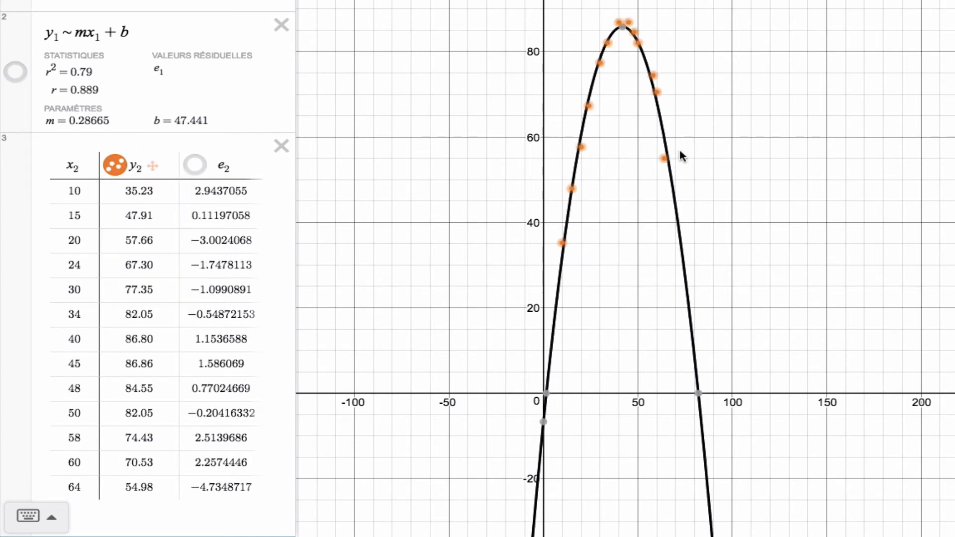
left_click_drag(665, 158, 863, 155)
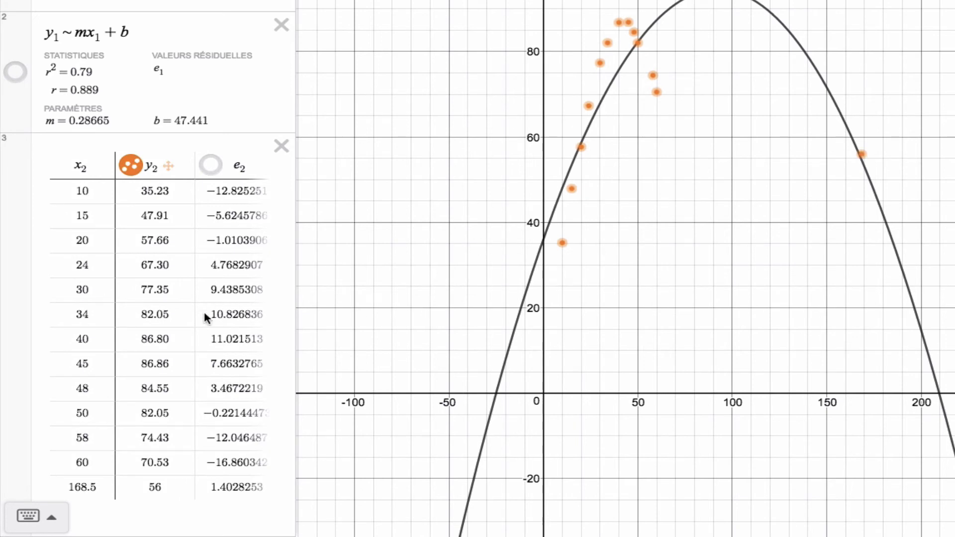
Examine the quadratic regression's statistics and parameters, and move the outlying y2 point back to about (75, 54.5).
scroll(205, 311, "down", 3)
scroll(205, 312, "down", 3)
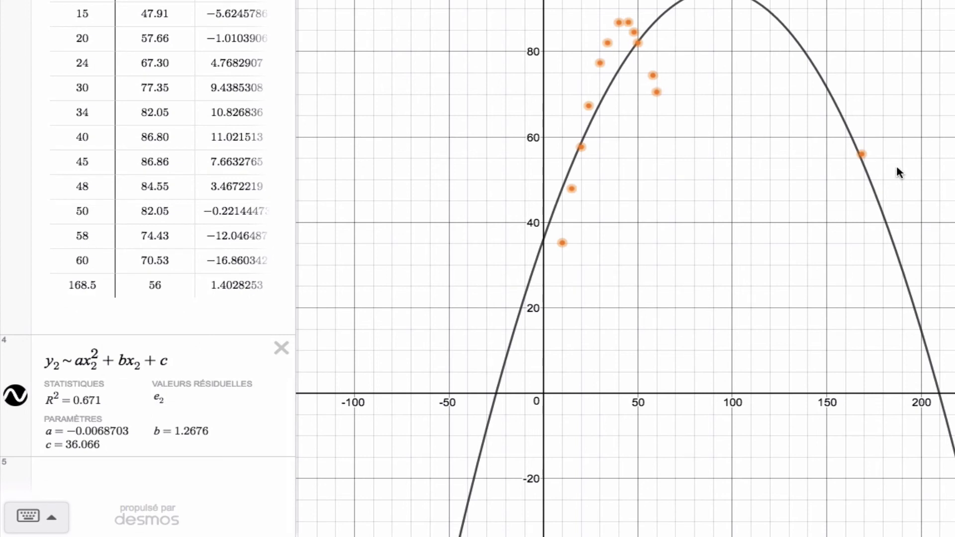
left_click_drag(863, 155, 686, 162)
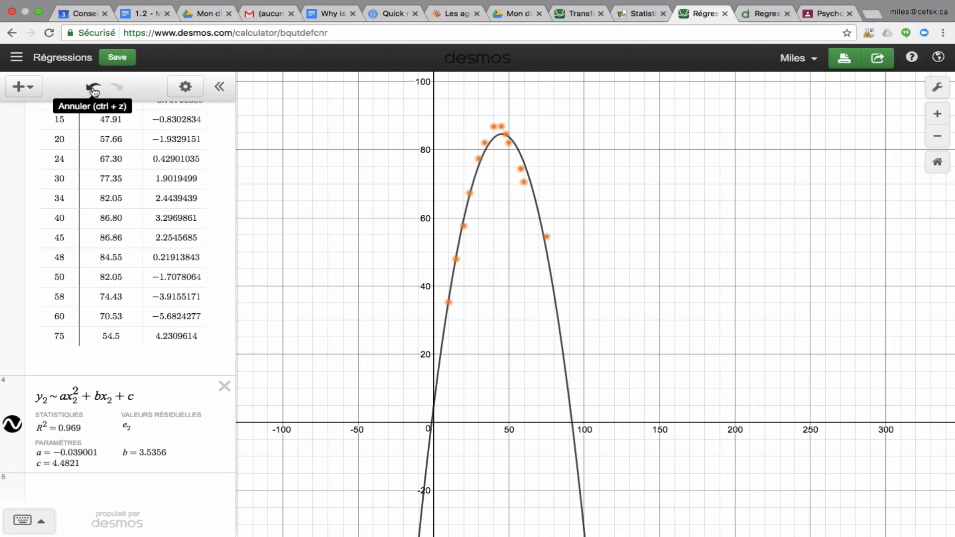
Undo the y2 point moves, the drag setting and the e2 hiding, and hide the e2 residual points again.
left_click(94, 88)
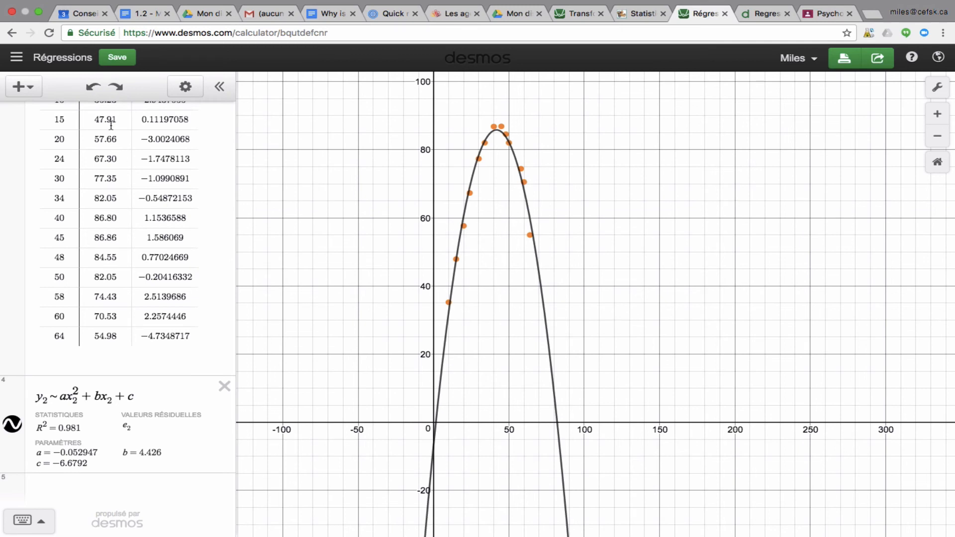
left_click(91, 89)
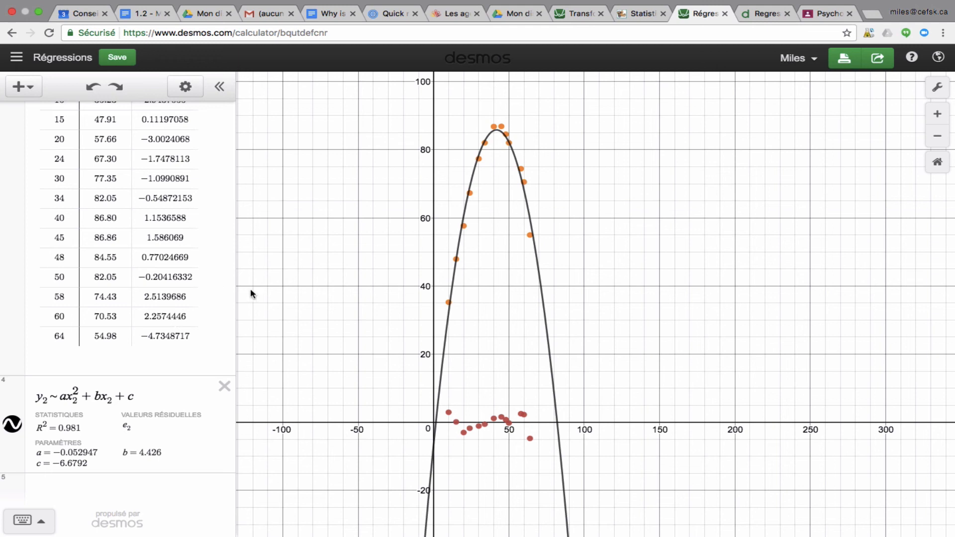
scroll(166, 263, "up", 5)
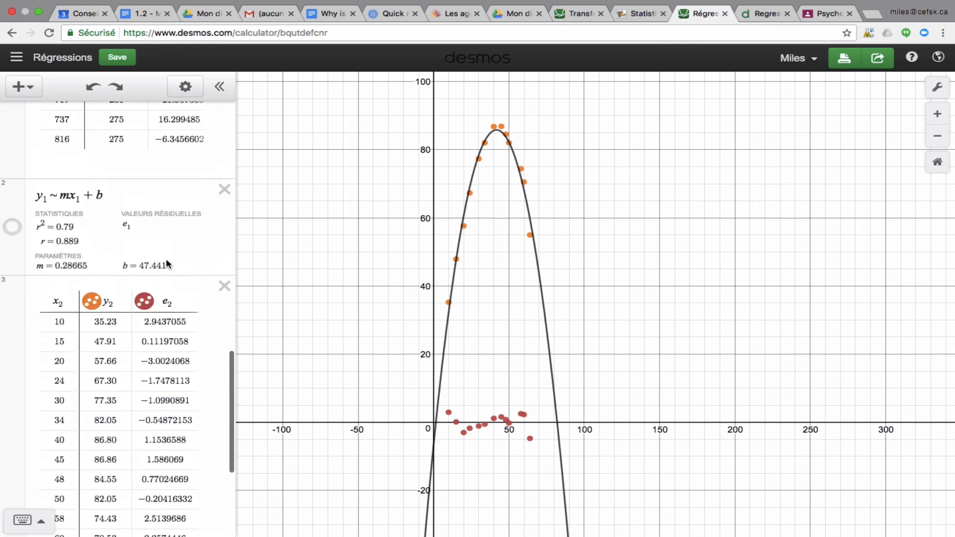
left_click(144, 302)
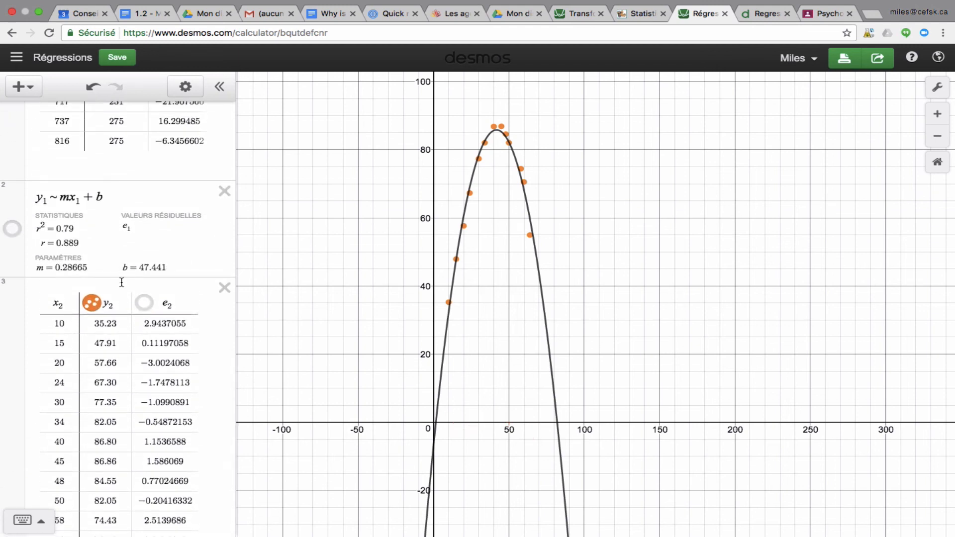
Show the regression line y1 ~ mx1 + b and the y1 data points on the graph alongside the baseball data.
left_click(12, 231)
scroll(112, 225, "up", 10)
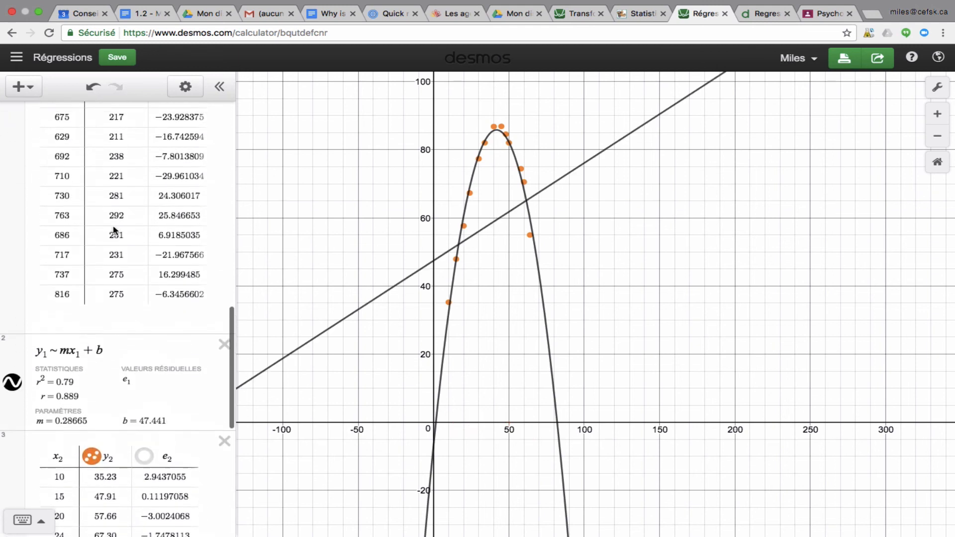
scroll(114, 229, "up", 5)
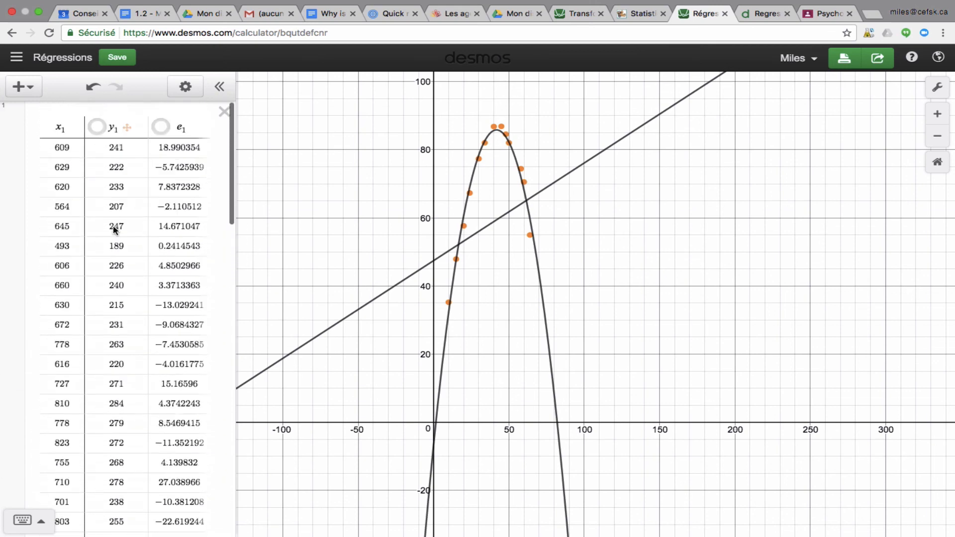
scroll(616, 269, "down", 5)
scroll(617, 265, "down", 1)
left_click_drag(646, 247, 473, 385)
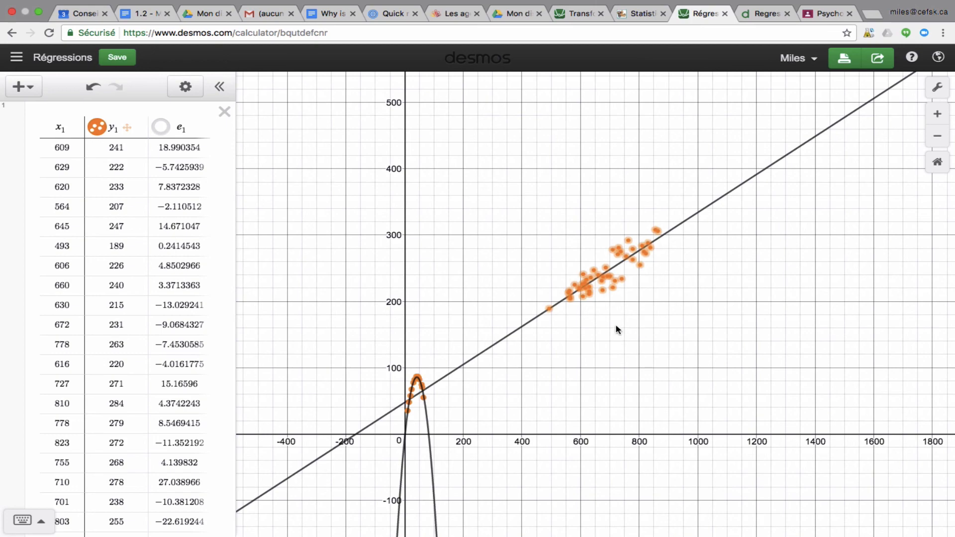